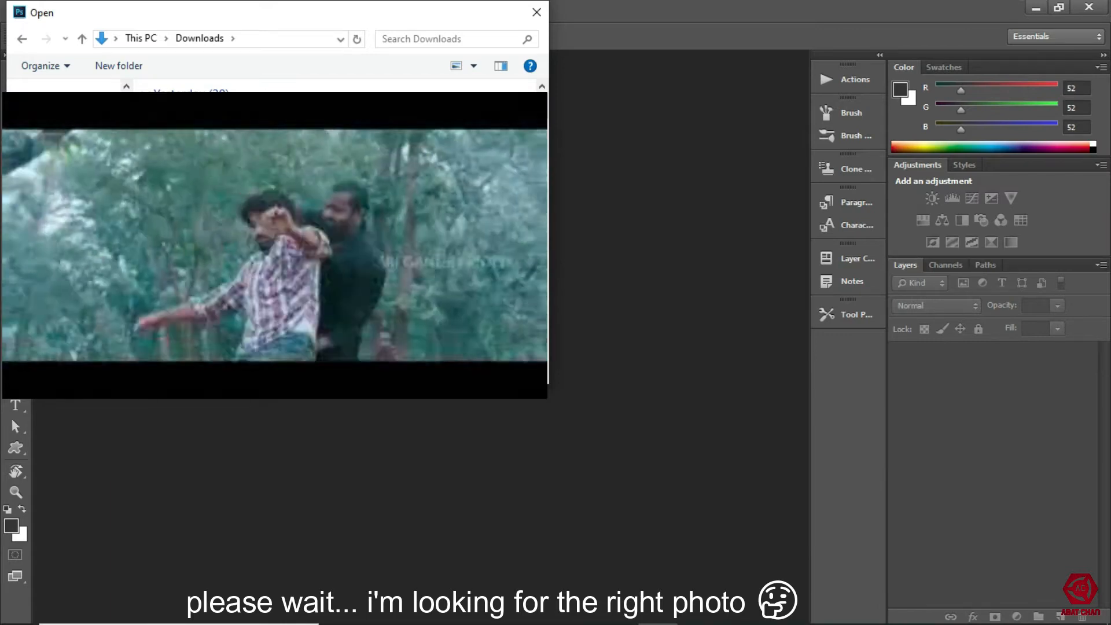
Open the portrait photo of the man in the blue suit from the Downloads folder.
{"action": "left_click_drag", "start_coordinate": [542, 105], "coordinate": [542, 132]}
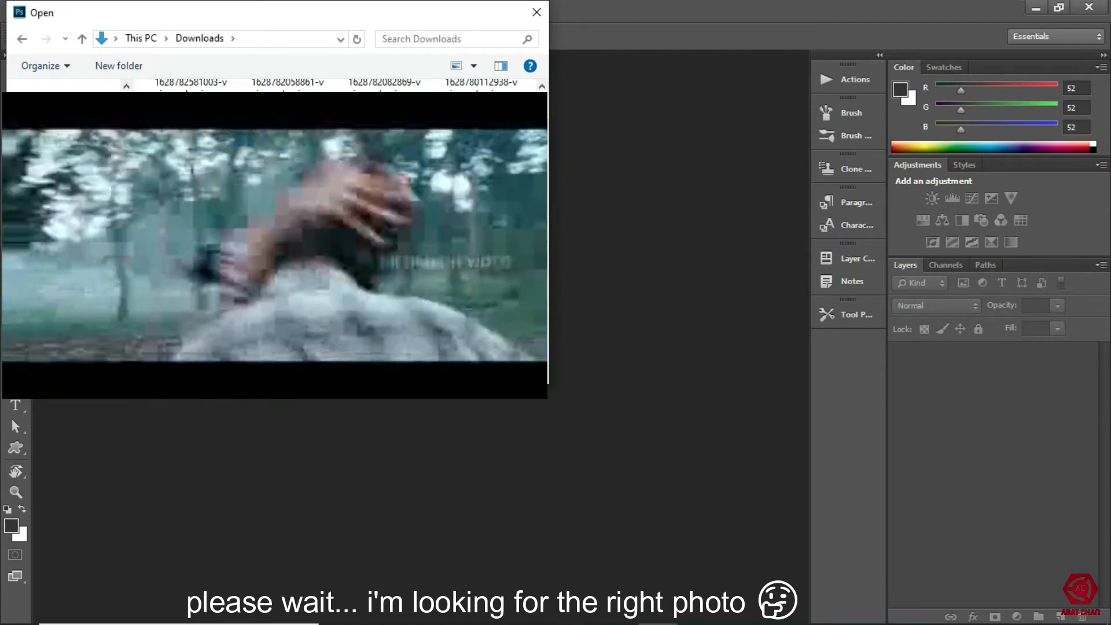
{"action": "left_click", "coordinate": [402, 367]}
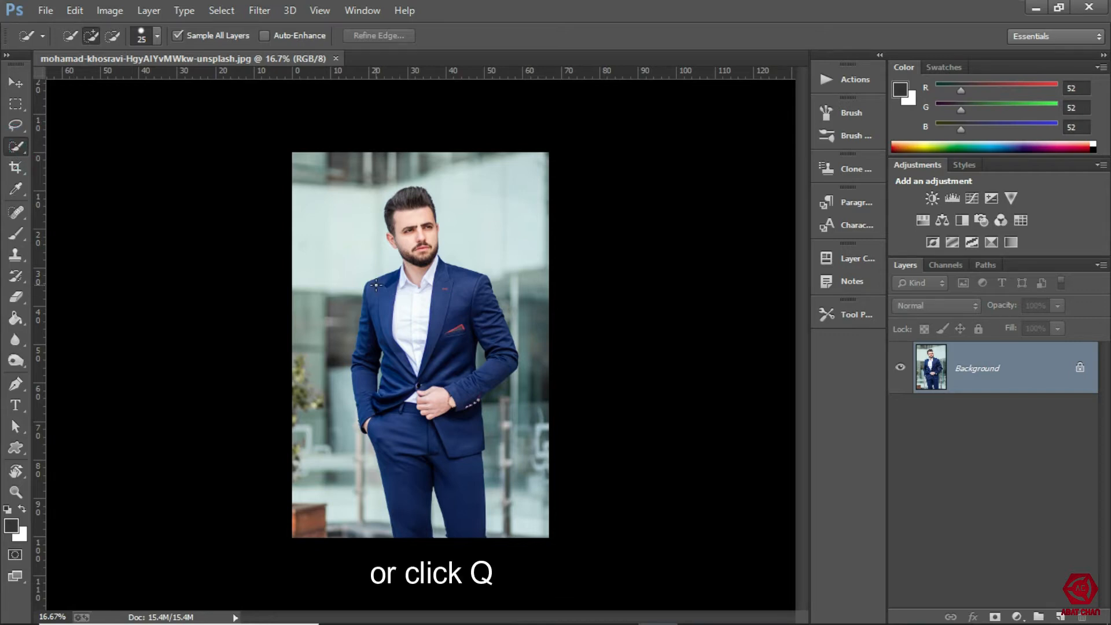
Select the blue suit with the Quick Selection tool and refine the selection around the watch-side cuff with the Lasso.
{"action": "mouse_move", "coordinate": [372, 373]}
{"action": "left_mouse_down"}
{"action": "mouse_move", "coordinate": [486, 370]}
{"action": "mouse_move", "coordinate": [416, 401]}
{"action": "mouse_move", "coordinate": [503, 385]}
{"action": "mouse_move", "coordinate": [481, 397]}
{"action": "left_mouse_up"}
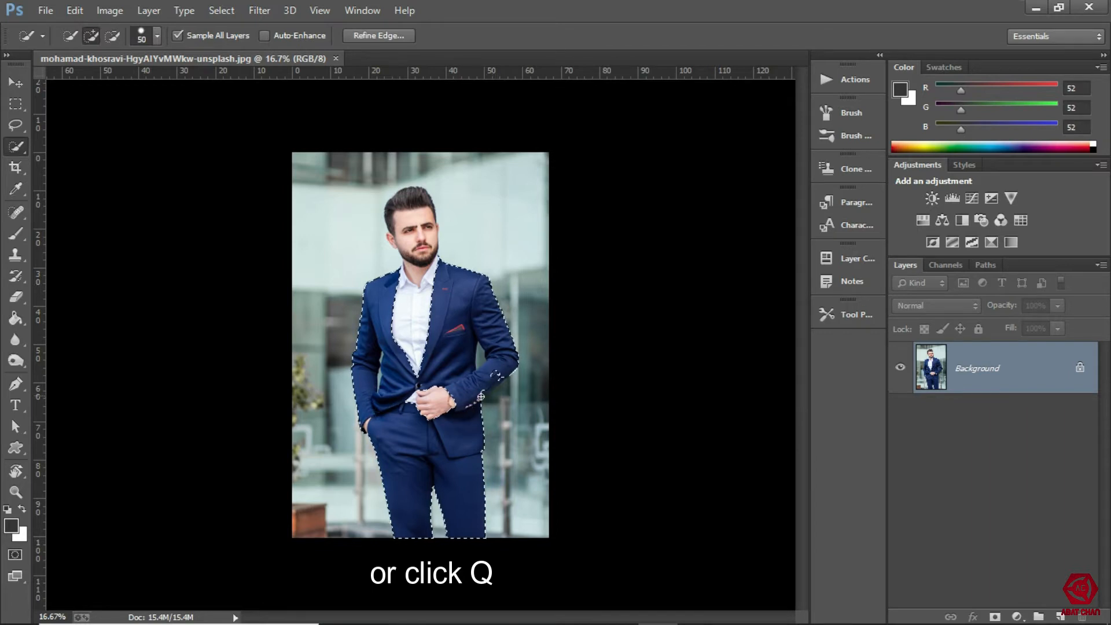
{"action": "scroll", "coordinate": [481, 396], "scroll_direction": "up", "scroll_amount": 6}
{"action": "key", "text": "l"}
{"action": "mouse_move", "coordinate": [581, 398]}
{"action": "left_mouse_down", "text": "alt"}
{"action": "mouse_move", "coordinate": [503, 466]}
{"action": "mouse_move", "coordinate": [523, 511]}
{"action": "left_mouse_up", "text": "alt"}
{"action": "mouse_move", "coordinate": [802, 344]}
{"action": "left_mouse_down"}
{"action": "mouse_move", "coordinate": [814, 477]}
{"action": "mouse_move", "coordinate": [804, 351]}
{"action": "left_mouse_up"}
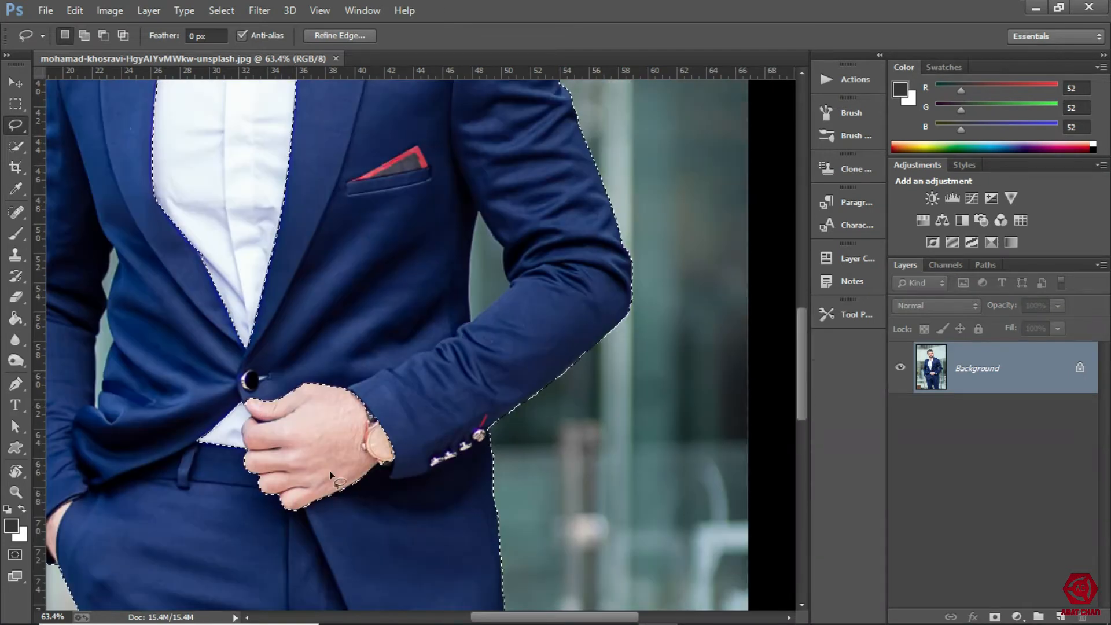
{"action": "scroll", "coordinate": [331, 475], "scroll_direction": "up", "scroll_amount": 10}
{"action": "scroll", "coordinate": [324, 376], "scroll_direction": "up", "scroll_amount": 8}
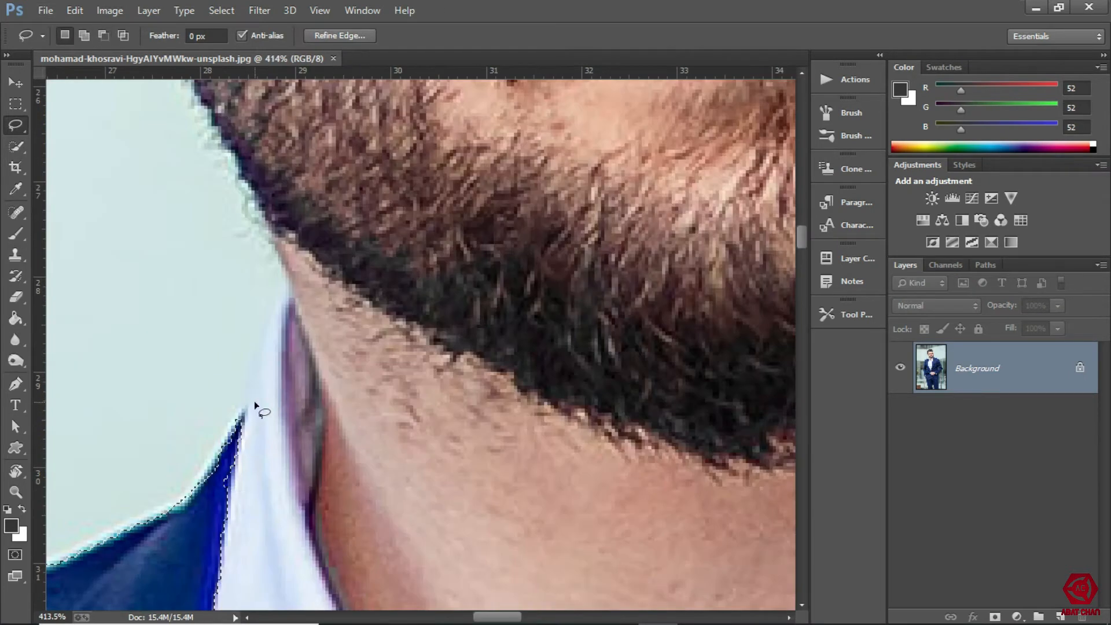
Subtract the background gap between the watch-side arm and the jacket from the selection with the Lasso.
{"action": "scroll", "coordinate": [249, 411], "scroll_direction": "down", "scroll_amount": 15}
{"action": "scroll", "coordinate": [535, 220], "scroll_direction": "up", "scroll_amount": 8}
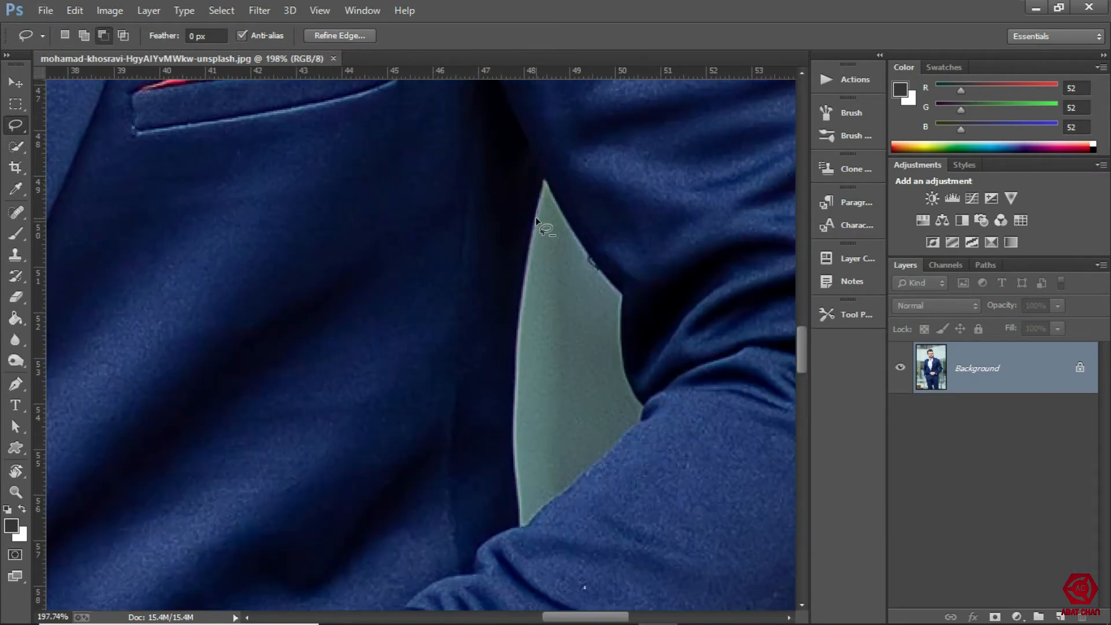
{"action": "key", "text": "i"}
{"action": "scroll", "coordinate": [584, 254], "scroll_direction": "up", "scroll_amount": 7}
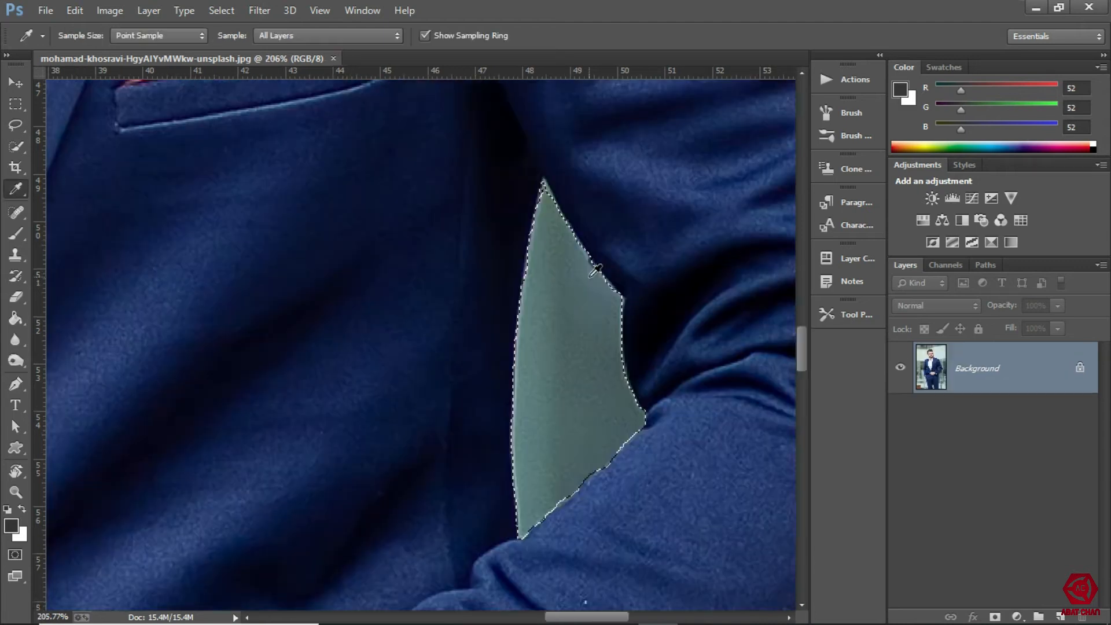
{"action": "left_click", "coordinate": [512, 375], "text": "alt"}
{"action": "key", "text": "l"}
{"action": "left_click_drag", "start_coordinate": [800, 327], "coordinate": [799, 342]}
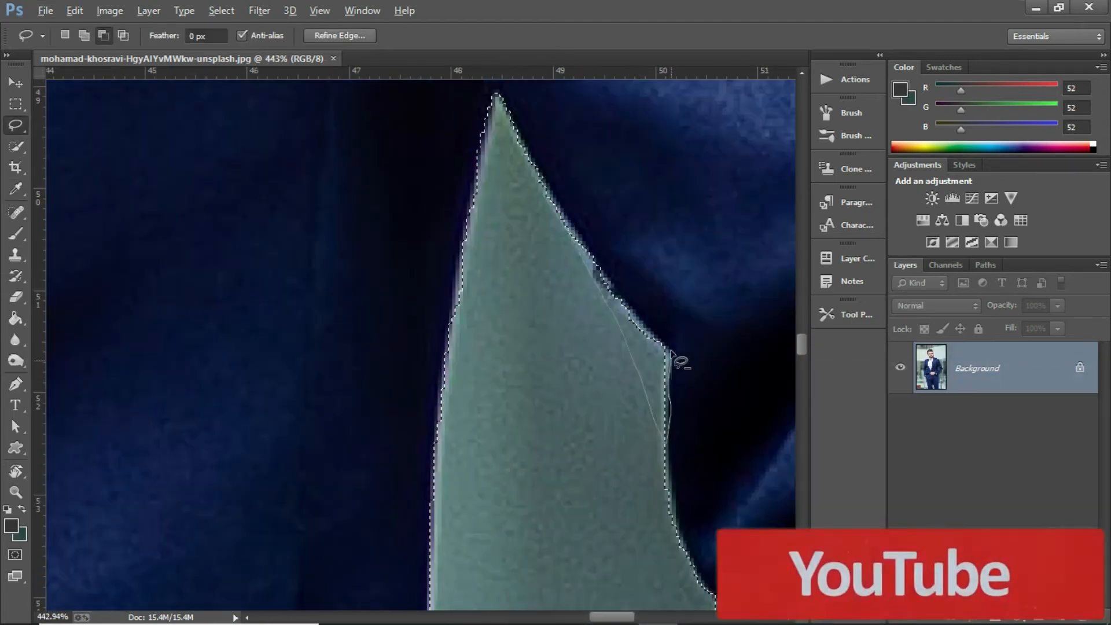
Subtract the narrow background gap between the pocket-side arm and the jacket from the selection with Quick Selection.
{"action": "scroll", "coordinate": [798, 366], "scroll_direction": "down", "scroll_amount": 12}
{"action": "key", "text": "w"}
{"action": "left_click", "coordinate": [315, 537], "text": "alt"}
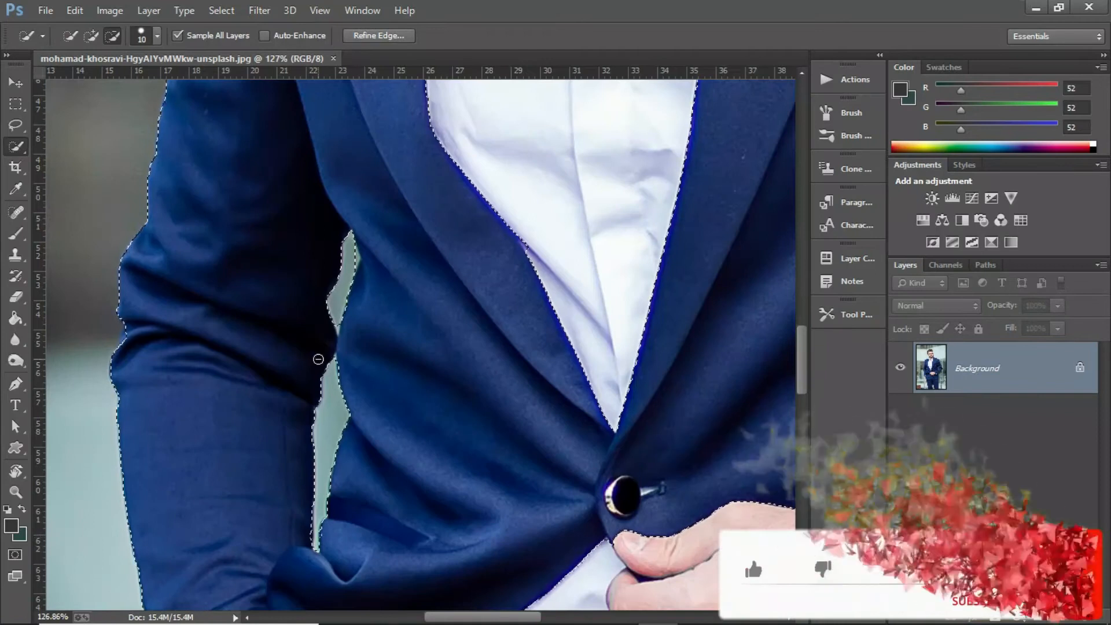
{"action": "left_click", "coordinate": [338, 327], "text": "alt"}
{"action": "left_click", "coordinate": [352, 258], "text": "alt"}
Refine the selection edges of the narrow gap beside the pocket-side arm with the Lasso.
{"action": "scroll", "coordinate": [319, 380], "scroll_direction": "up", "scroll_amount": 8}
{"action": "key", "text": "l"}
{"action": "key", "text": "alt+l"}
{"action": "key", "text": "Escape"}
{"action": "mouse_move", "coordinate": [356, 316]}
{"action": "left_mouse_down"}
{"action": "mouse_move", "coordinate": [357, 289]}
{"action": "mouse_move", "coordinate": [359, 317]}
{"action": "mouse_move", "coordinate": [370, 306]}
{"action": "mouse_move", "coordinate": [339, 264]}
{"action": "mouse_move", "coordinate": [370, 263]}
{"action": "mouse_move", "coordinate": [364, 279]}
{"action": "left_mouse_up"}
{"action": "scroll", "coordinate": [449, 298], "scroll_direction": "down", "scroll_amount": 5}
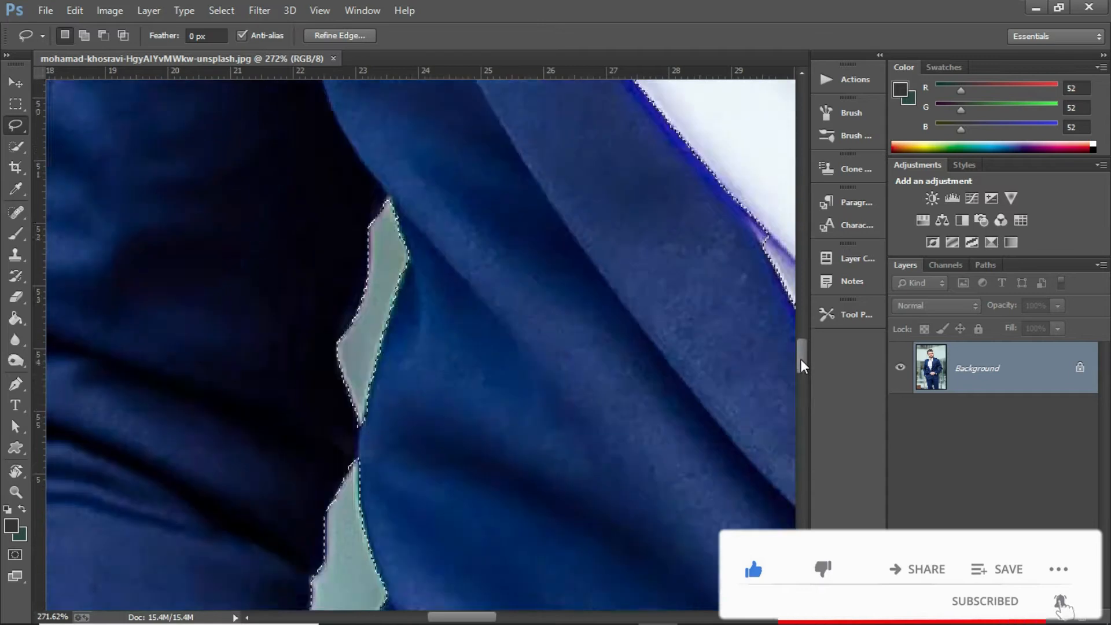
{"action": "mouse_move", "coordinate": [307, 434]}
{"action": "left_mouse_down"}
{"action": "mouse_move", "coordinate": [330, 456]}
{"action": "mouse_move", "coordinate": [322, 467]}
{"action": "mouse_move", "coordinate": [302, 417]}
{"action": "mouse_move", "coordinate": [301, 466]}
{"action": "left_mouse_up"}
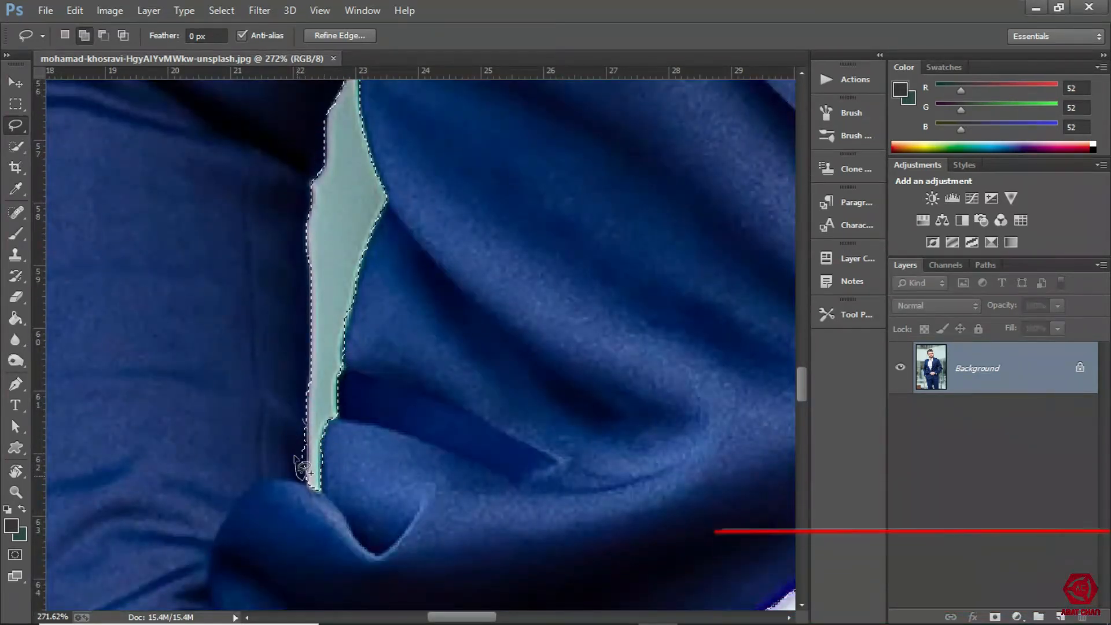
Copy the selected suit onto a new layer.
{"action": "scroll", "coordinate": [397, 471], "scroll_direction": "down", "scroll_amount": 6}
{"action": "key", "text": "w"}
{"action": "scroll", "coordinate": [358, 584], "scroll_direction": "up", "scroll_amount": 5}
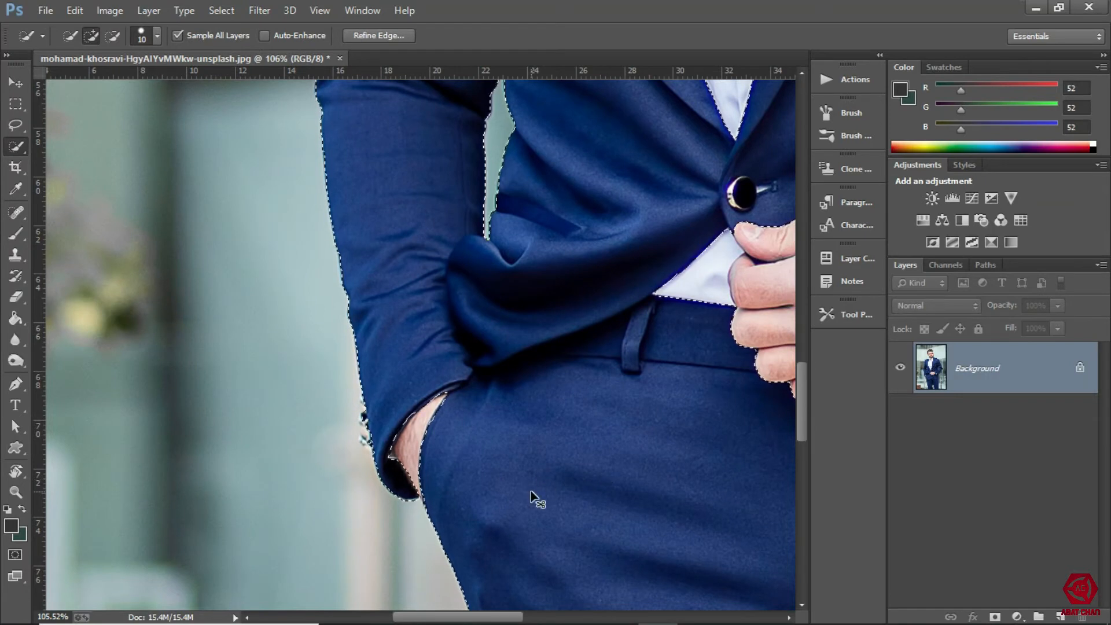
{"action": "key", "text": "ctrl+j"}
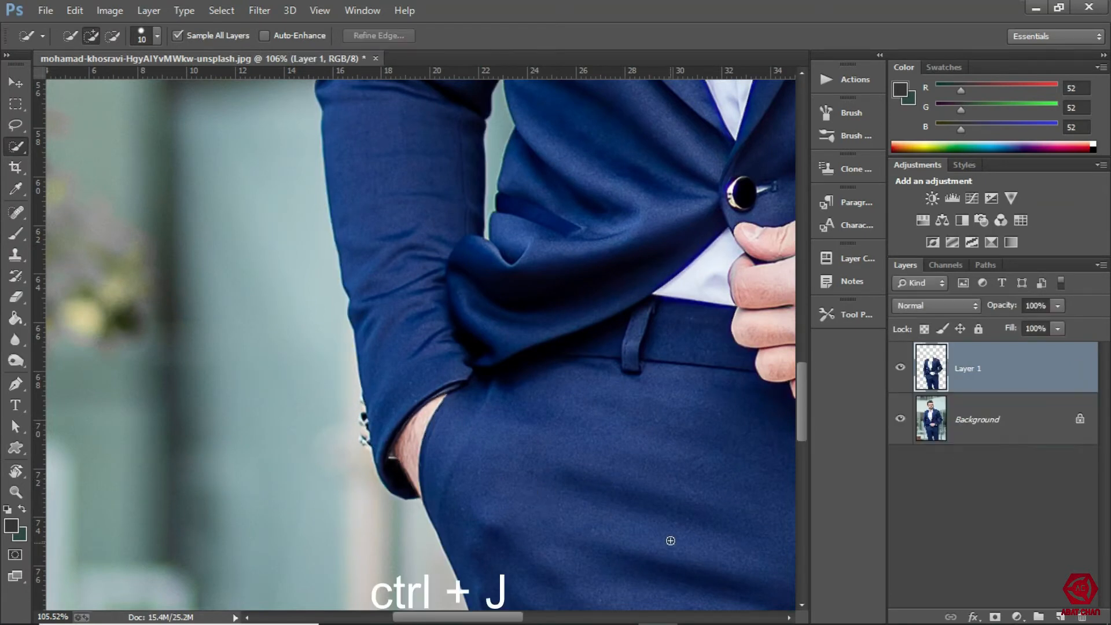
Inspect the suit cutout on its own by temporarily hiding the Background layer.
{"action": "scroll", "coordinate": [565, 402], "scroll_direction": "down", "scroll_amount": 5}
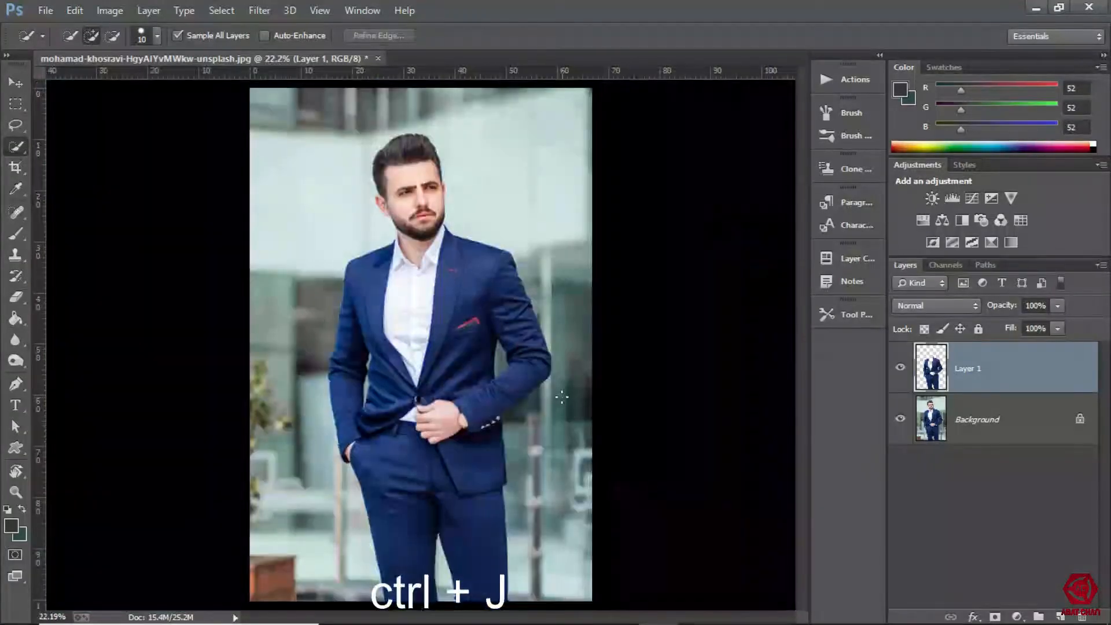
{"action": "left_click", "coordinate": [900, 420]}
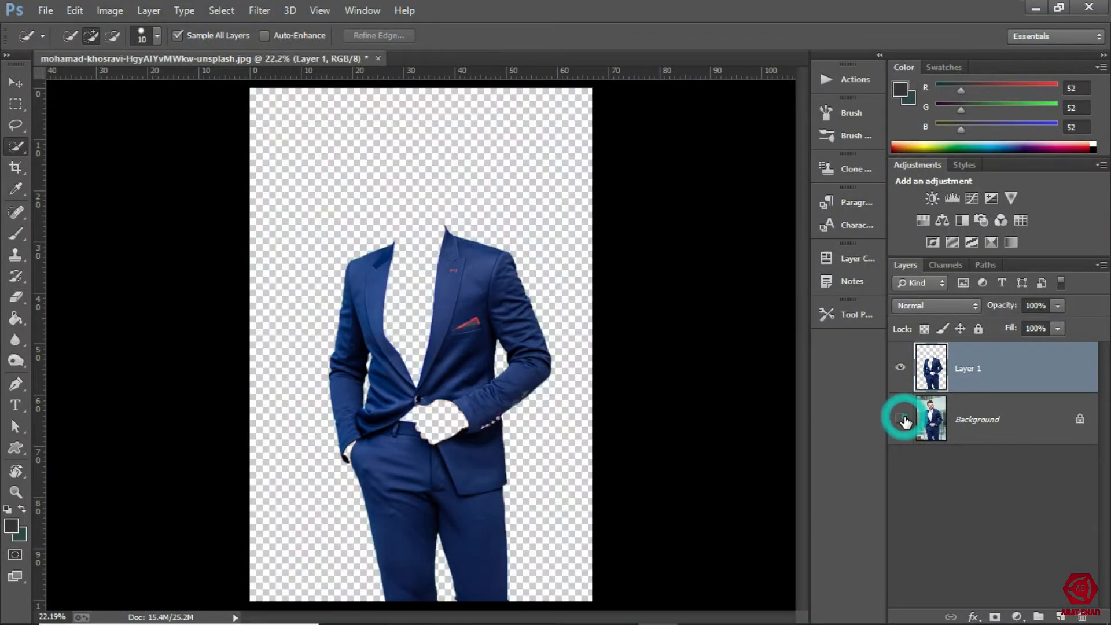
{"action": "left_click", "coordinate": [901, 420]}
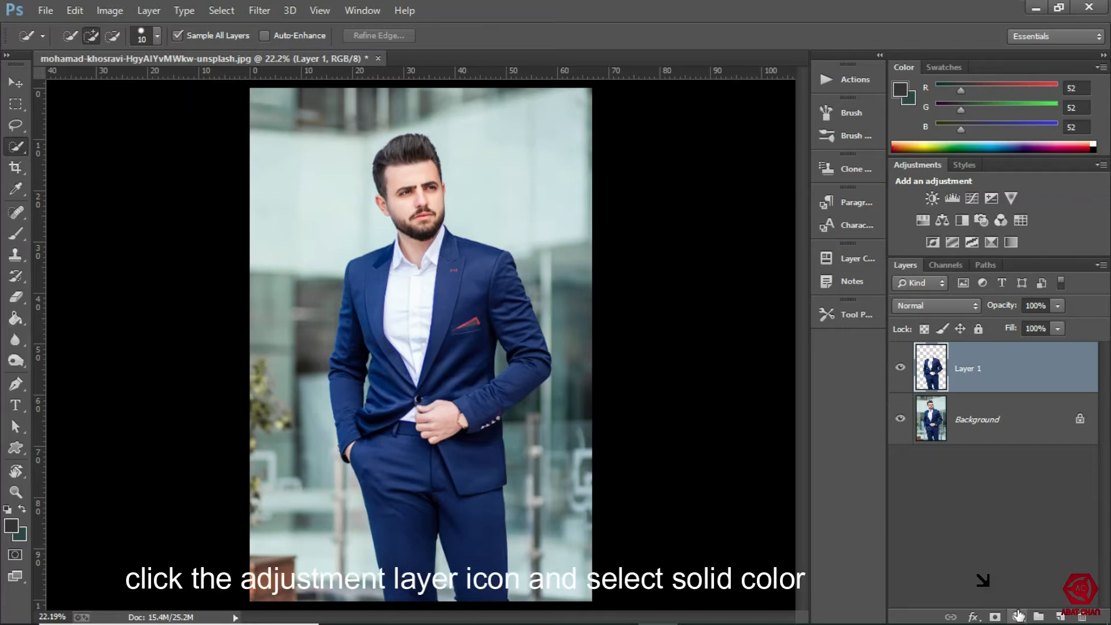
Add a Solid Color fill layer in 5ba8ff and clip it to the suit layer.
{"action": "left_click", "coordinate": [1016, 615]}
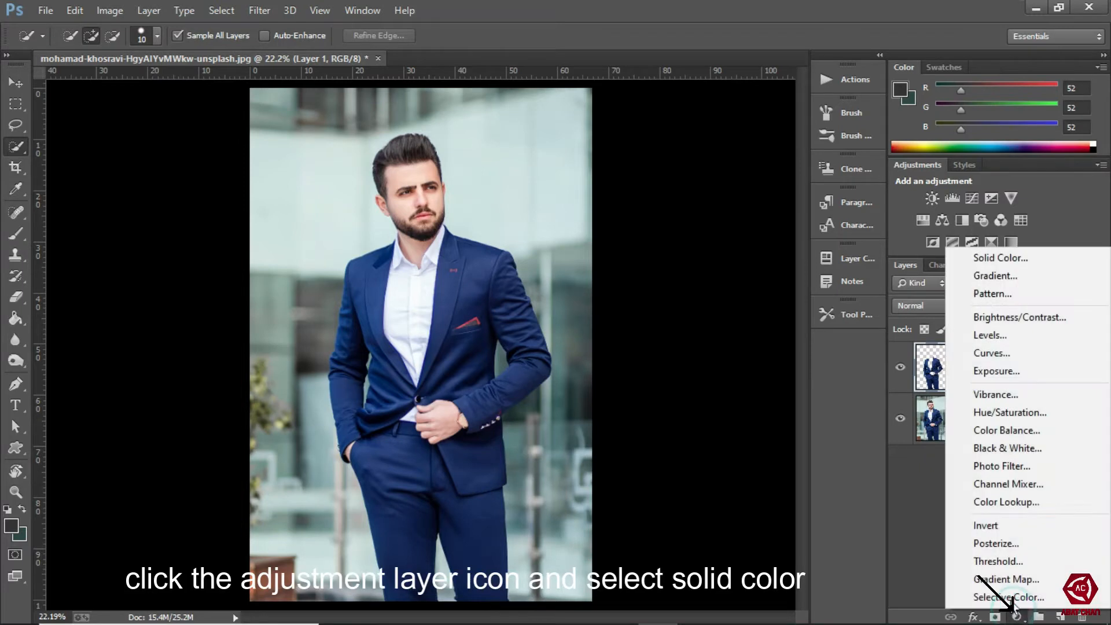
{"action": "left_click", "coordinate": [1008, 258]}
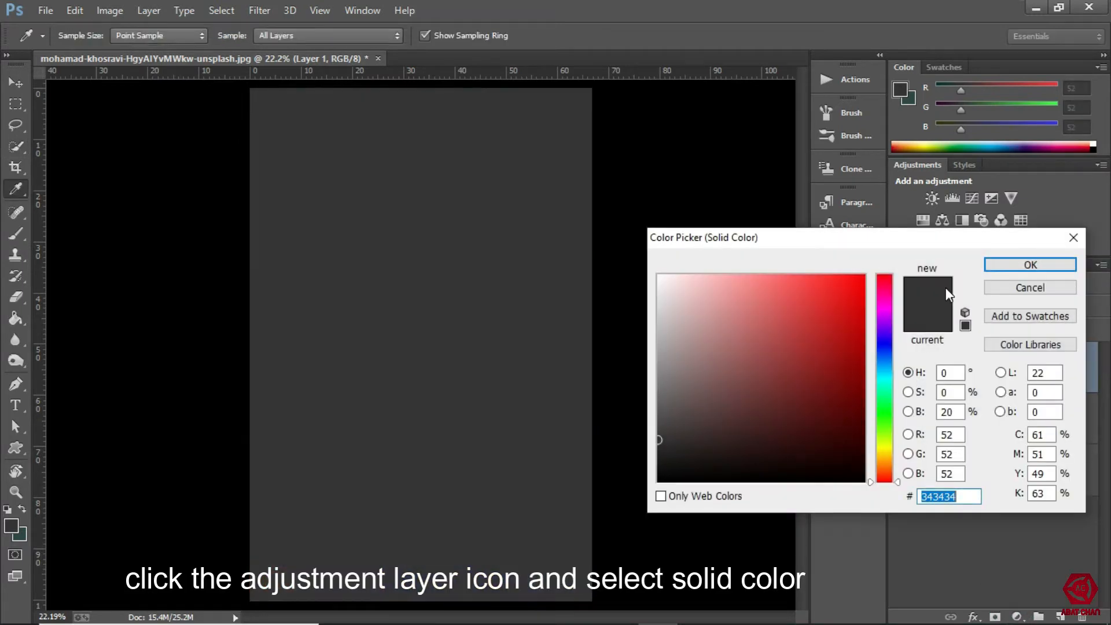
{"action": "type", "text": "5ba8ff"}
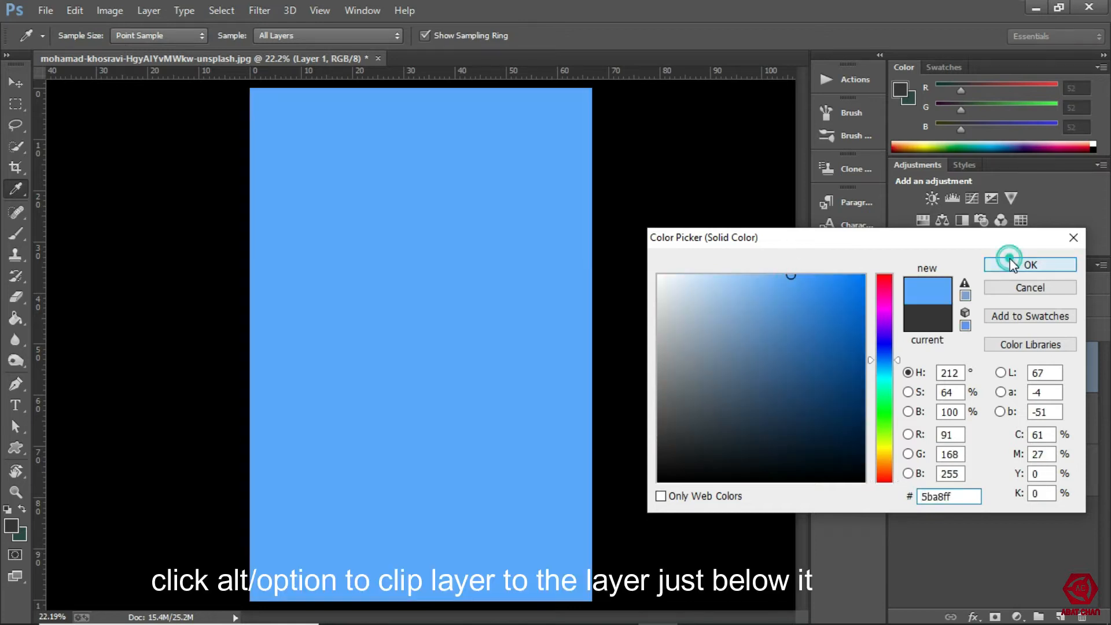
{"action": "left_click", "coordinate": [1012, 264]}
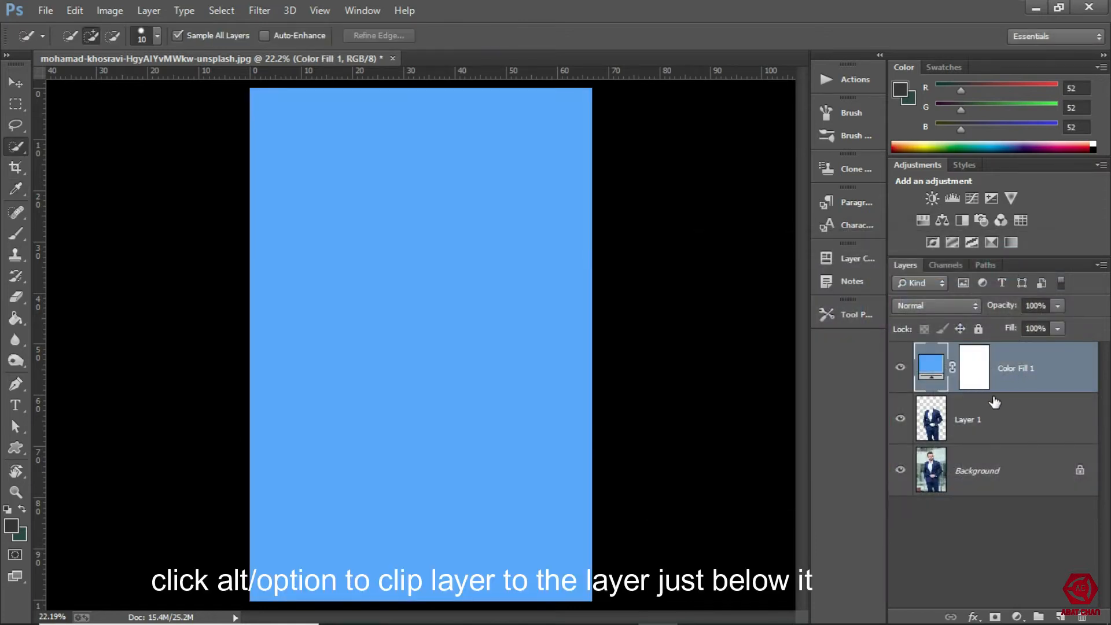
{"action": "left_click", "coordinate": [1019, 390], "text": "alt"}
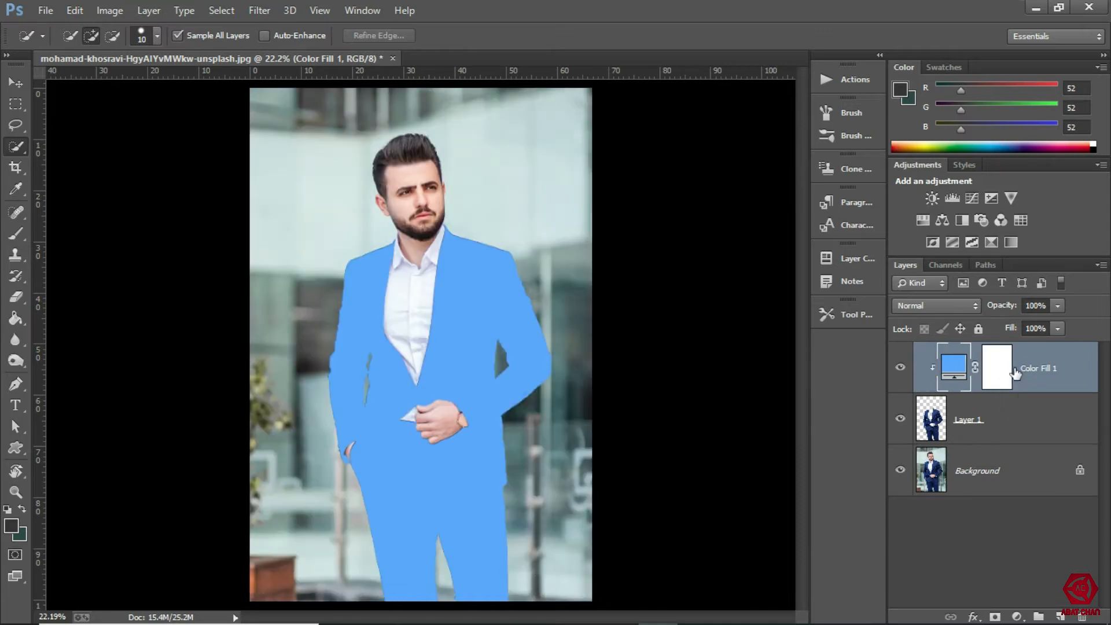
Set the fill layer's blend mode to Multiply and change its color to the fully saturated red df0000.
{"action": "left_click", "coordinate": [956, 304]}
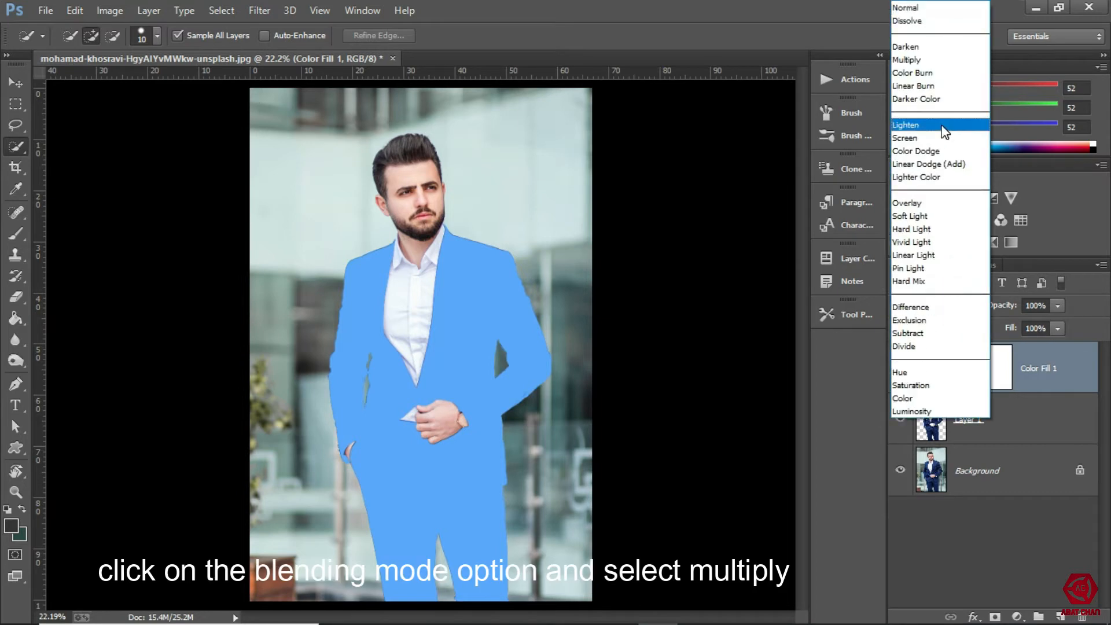
{"action": "left_click", "coordinate": [937, 60]}
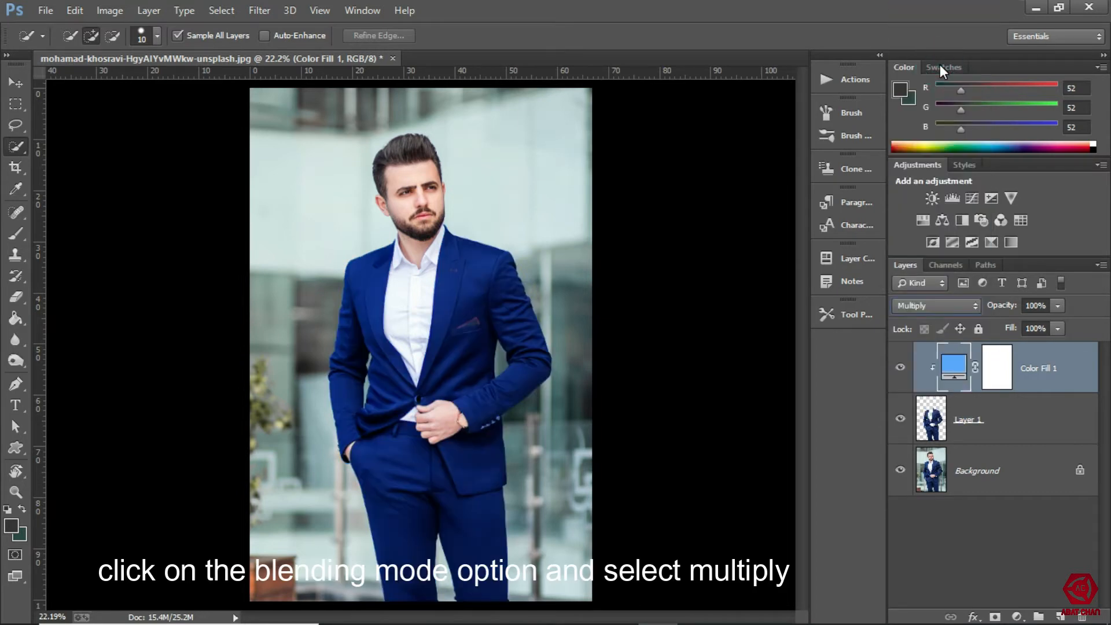
{"action": "double_click", "coordinate": [960, 364]}
{"action": "left_click_drag", "start_coordinate": [848, 315], "coordinate": [905, 301]}
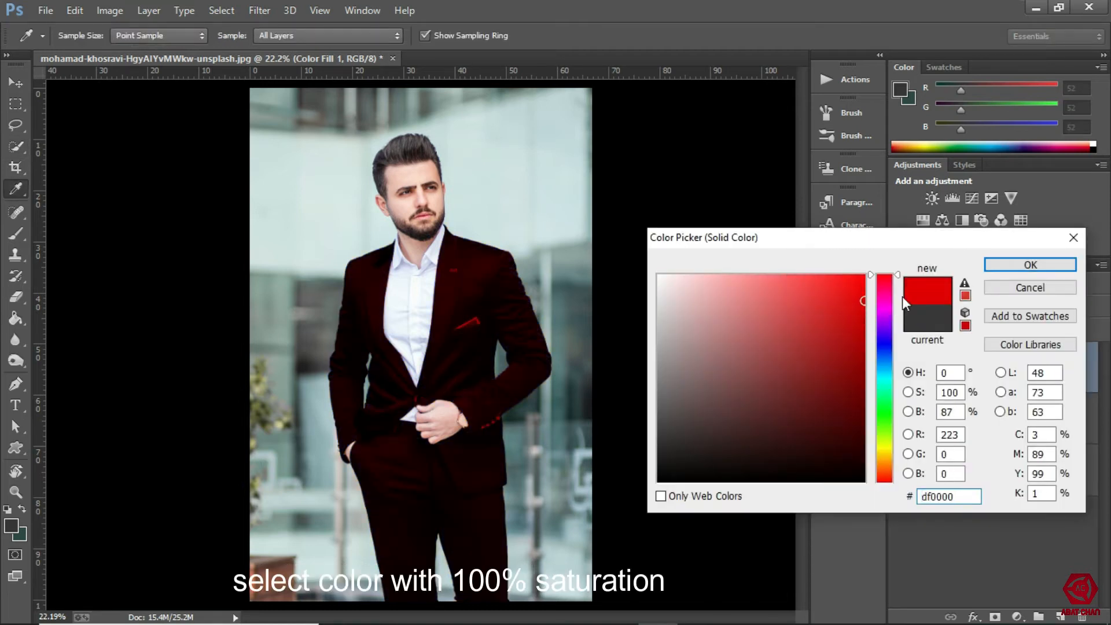
{"action": "left_click", "coordinate": [1007, 264]}
Add a Curves adjustment clipped to the suit and move its white point to input 69 to brighten the highlights.
{"action": "left_click", "coordinate": [1017, 616]}
{"action": "left_click", "coordinate": [995, 355]}
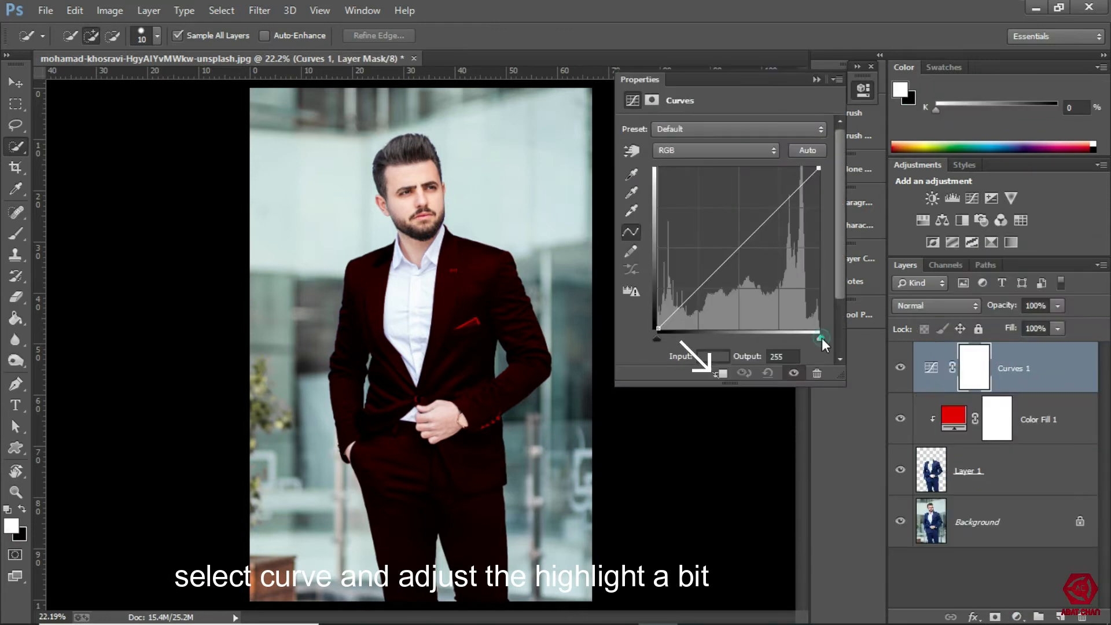
{"action": "left_click", "coordinate": [720, 374]}
{"action": "left_click_drag", "start_coordinate": [818, 338], "coordinate": [700, 334]}
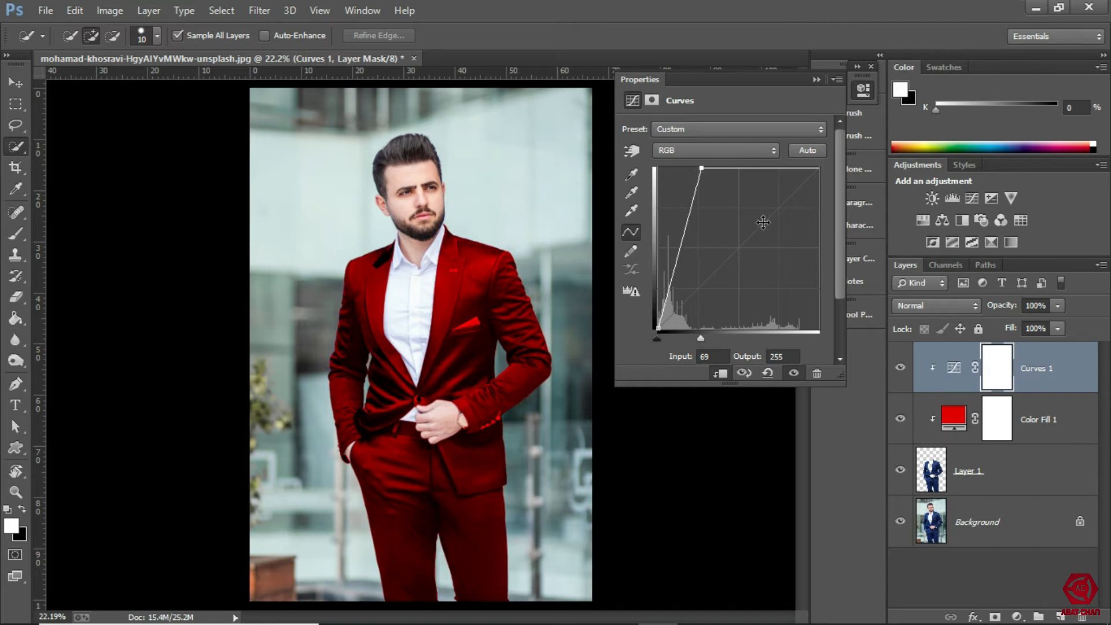
{"action": "left_click", "coordinate": [862, 89]}
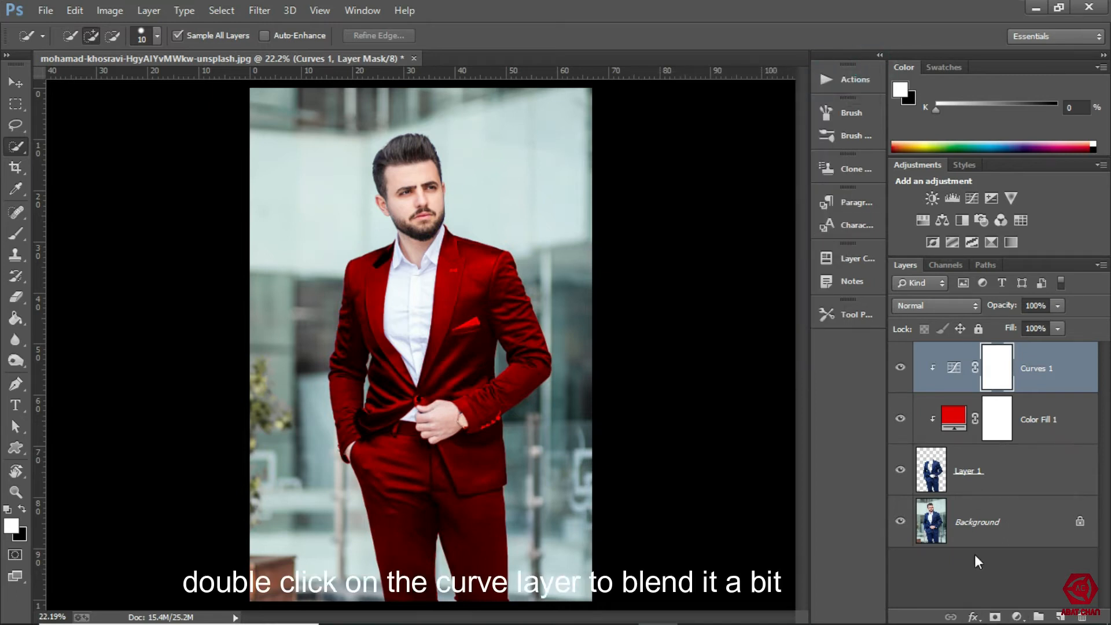
Blend the Curves layer into the suit's shadows by splitting the Underlying Layer black slider under Blend If.
{"action": "double_click", "coordinate": [1074, 362]}
{"action": "mouse_move", "coordinate": [757, 368]}
{"action": "left_mouse_down"}
{"action": "mouse_move", "coordinate": [800, 367]}
{"action": "mouse_move", "coordinate": [753, 370]}
{"action": "mouse_move", "coordinate": [785, 370]}
{"action": "mouse_move", "coordinate": [772, 369]}
{"action": "mouse_move", "coordinate": [773, 379]}
{"action": "left_mouse_up"}
{"action": "left_click", "coordinate": [1061, 73]}
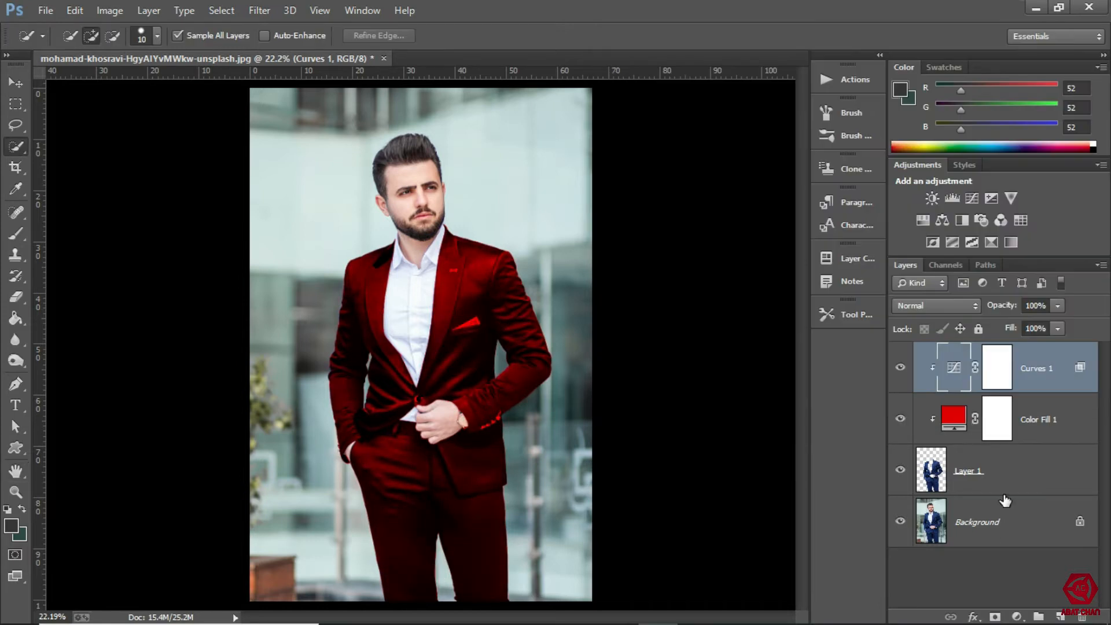
Compare the suit before and after by toggling the visibility of the Curves and Color Fill layers.
{"action": "left_click", "coordinate": [899, 369]}
{"action": "left_click", "coordinate": [899, 369]}
{"action": "left_click", "coordinate": [899, 369]}
{"action": "left_click", "coordinate": [899, 370]}
{"action": "left_click", "coordinate": [899, 369]}
{"action": "left_click", "coordinate": [899, 369]}
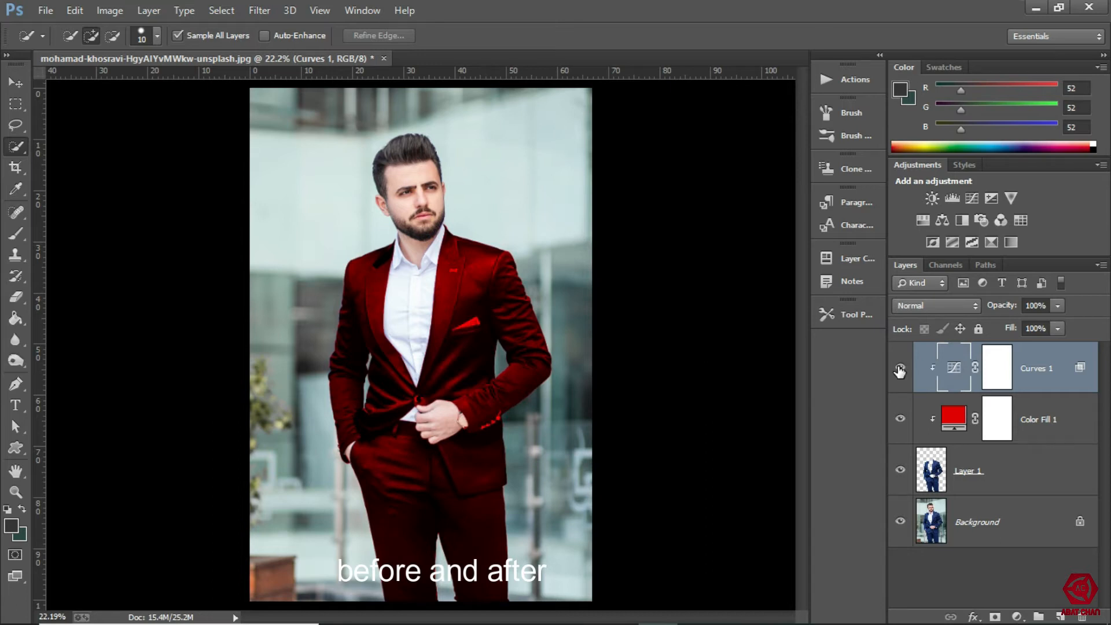
{"action": "left_click", "coordinate": [901, 419]}
{"action": "left_click", "coordinate": [900, 368]}
{"action": "left_click", "coordinate": [900, 419]}
{"action": "left_click", "coordinate": [900, 369]}
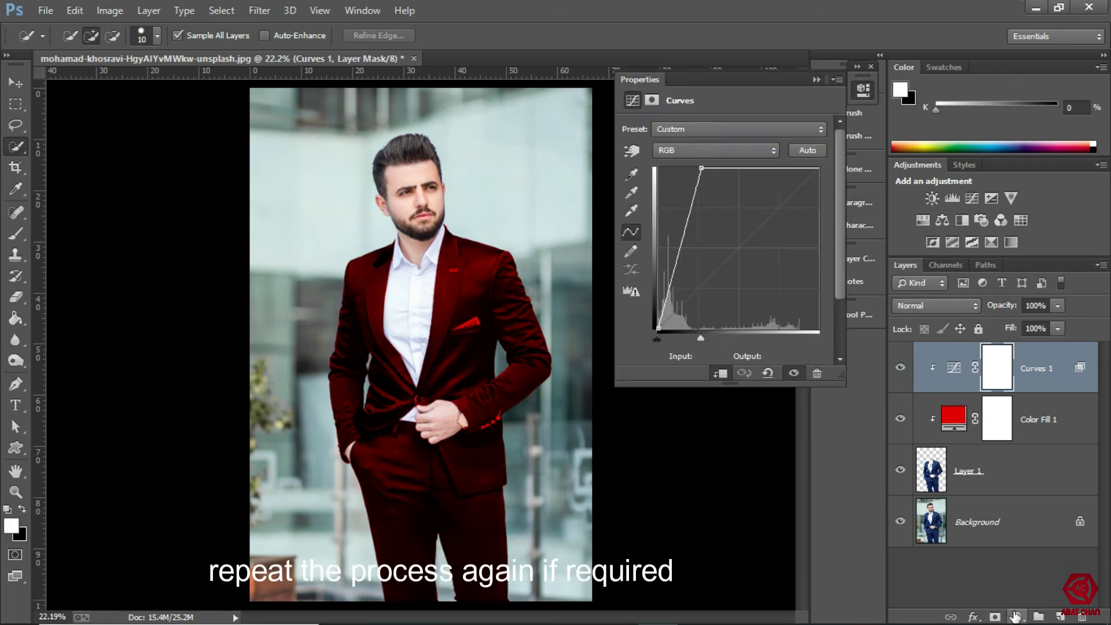
Add a second Curves adjustment clipped to the suit and pull its white point far inward to brighten the highlights further.
{"action": "left_click", "coordinate": [1015, 616]}
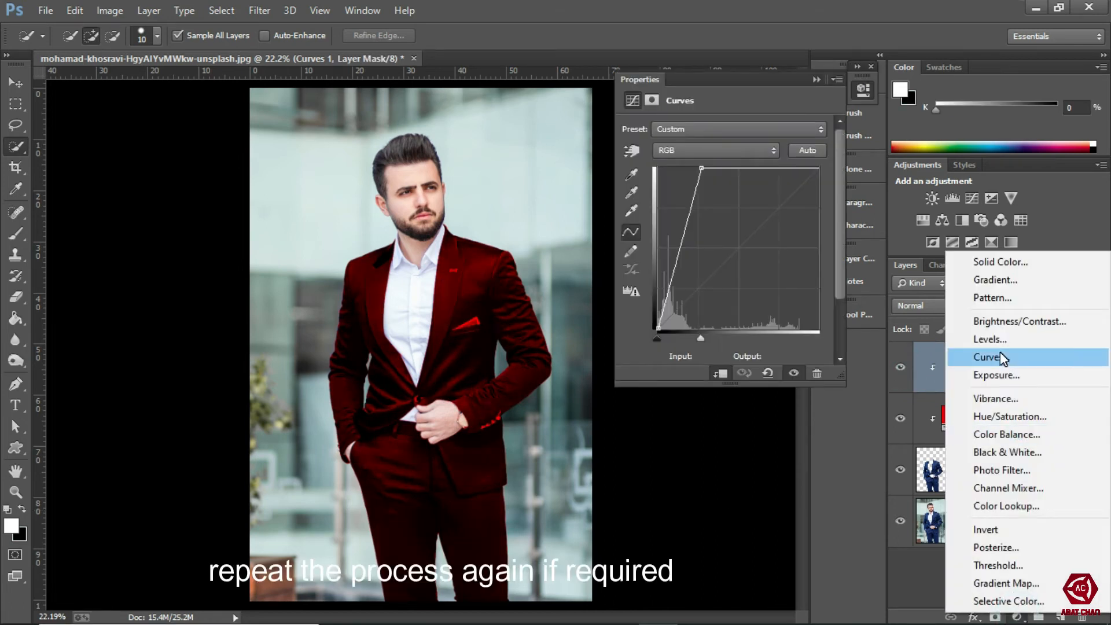
{"action": "left_click", "coordinate": [999, 355]}
{"action": "left_click_drag", "start_coordinate": [820, 335], "coordinate": [693, 338]}
{"action": "left_click", "coordinate": [720, 373]}
{"action": "left_click", "coordinate": [816, 80]}
Split the Underlying Layer black slider under Blend If for the second Curves layer to soften its effect in the shadows.
{"action": "double_click", "coordinate": [1070, 361]}
{"action": "mouse_move", "coordinate": [758, 368]}
{"action": "left_mouse_down"}
{"action": "mouse_move", "coordinate": [796, 366]}
{"action": "mouse_move", "coordinate": [745, 373]}
{"action": "left_mouse_up"}
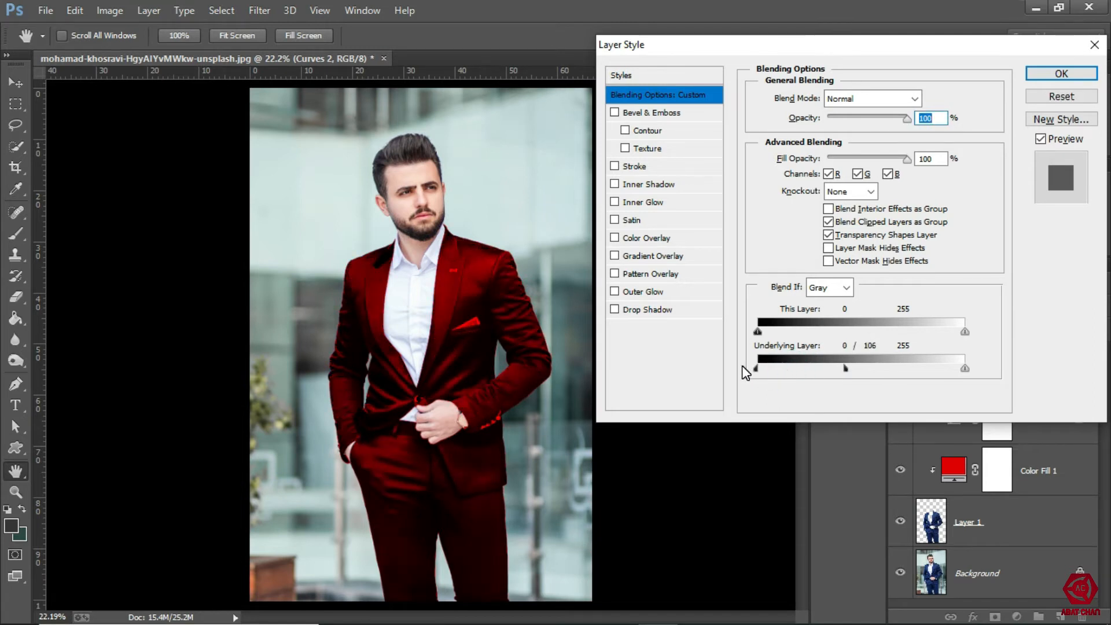
{"action": "mouse_move", "coordinate": [831, 373]}
{"action": "left_mouse_down"}
{"action": "mouse_move", "coordinate": [789, 372]}
{"action": "mouse_move", "coordinate": [831, 373]}
{"action": "left_mouse_up"}
{"action": "left_click", "coordinate": [1062, 72]}
Add a layer mask to the suit layer and paint black on it with a smaller brush to remove color overflow.
{"action": "left_click", "coordinate": [1019, 521]}
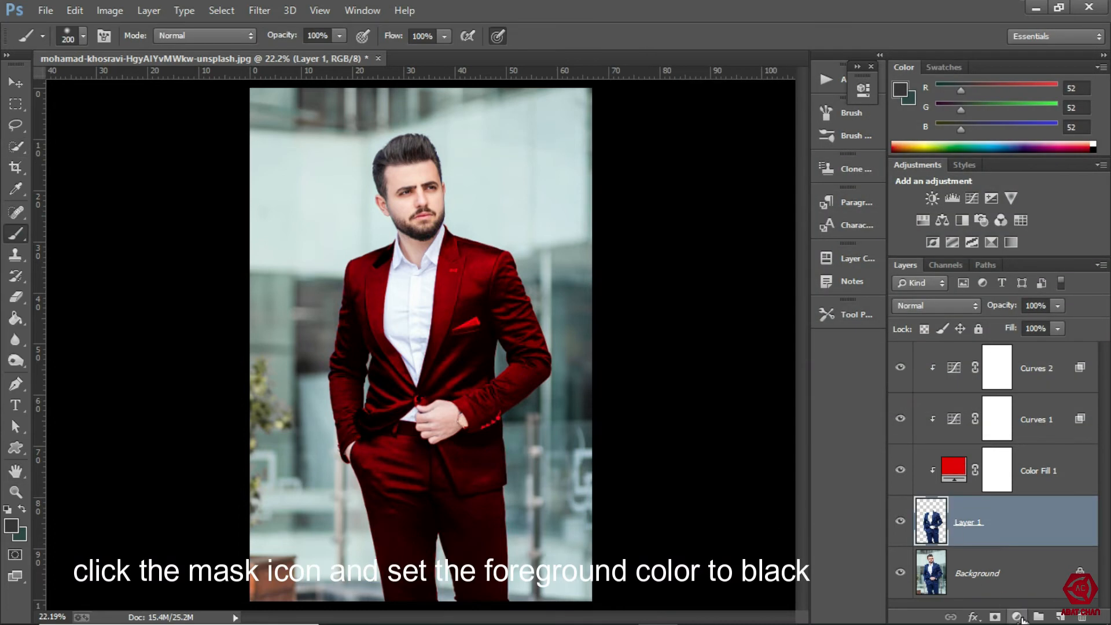
{"action": "left_click", "coordinate": [994, 616]}
{"action": "scroll", "coordinate": [519, 461], "scroll_direction": "up", "scroll_amount": 5}
{"action": "key", "text": "bracketleft"}
{"action": "key", "text": "bracketleft"}
{"action": "key", "text": "bracketleft"}
{"action": "key", "text": "bracketleft"}
{"action": "key", "text": "bracketleft"}
{"action": "key", "text": "bracketleft"}
{"action": "key", "text": "bracketleft"}
{"action": "left_click", "coordinate": [22, 508]}
{"action": "left_click_drag", "start_coordinate": [181, 209], "coordinate": [237, 295]}
Reduce the brush further and paint white on the suit mask along the outer cuff edge near the pocket.
{"action": "key", "text": "x"}
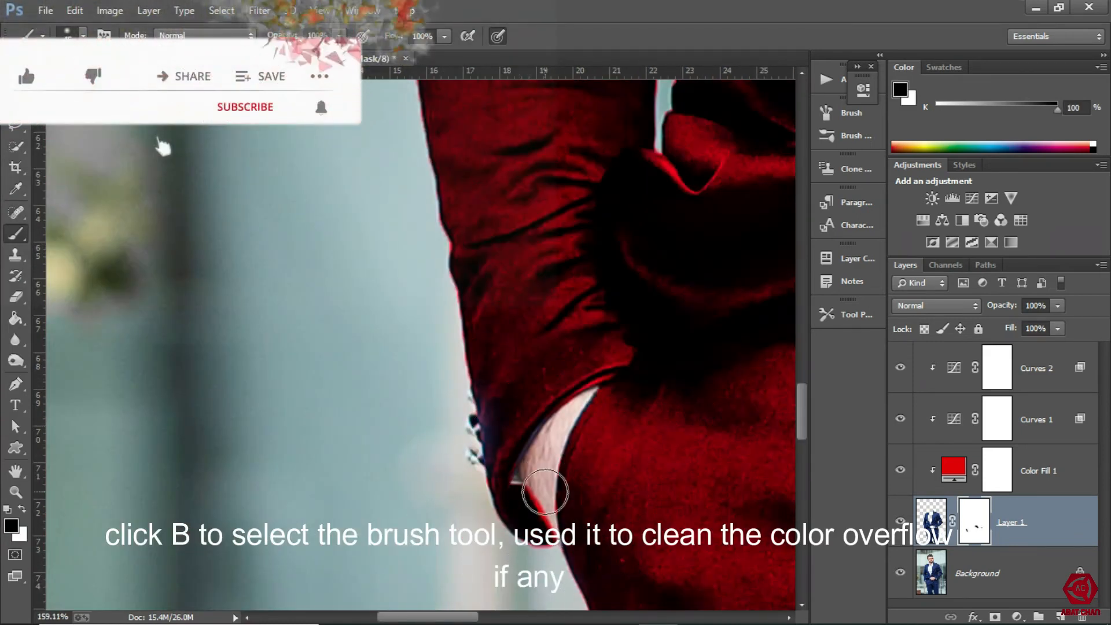
{"action": "key", "text": "bracketleft"}
{"action": "key", "text": "bracketleft"}
{"action": "key", "text": "bracketleft"}
{"action": "key", "text": "bracketleft"}
{"action": "key", "text": "bracketleft"}
{"action": "key", "text": "x"}
{"action": "key", "text": "x"}
{"action": "key", "text": "x"}
{"action": "left_click_drag", "start_coordinate": [485, 406], "coordinate": [492, 476]}
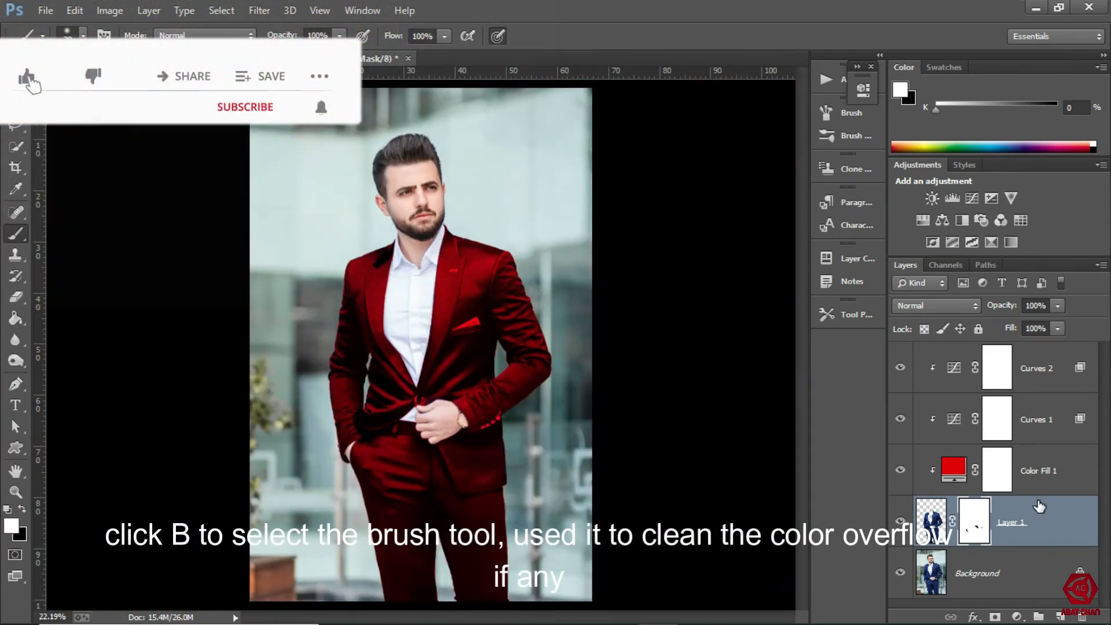
Group the suit layer with its color fill and both Curves layers, and name the group "suit".
{"action": "left_click", "coordinate": [1035, 368], "text": "shift"}
{"action": "key", "text": "ctrl+g"}
{"action": "double_click", "coordinate": [958, 350]}
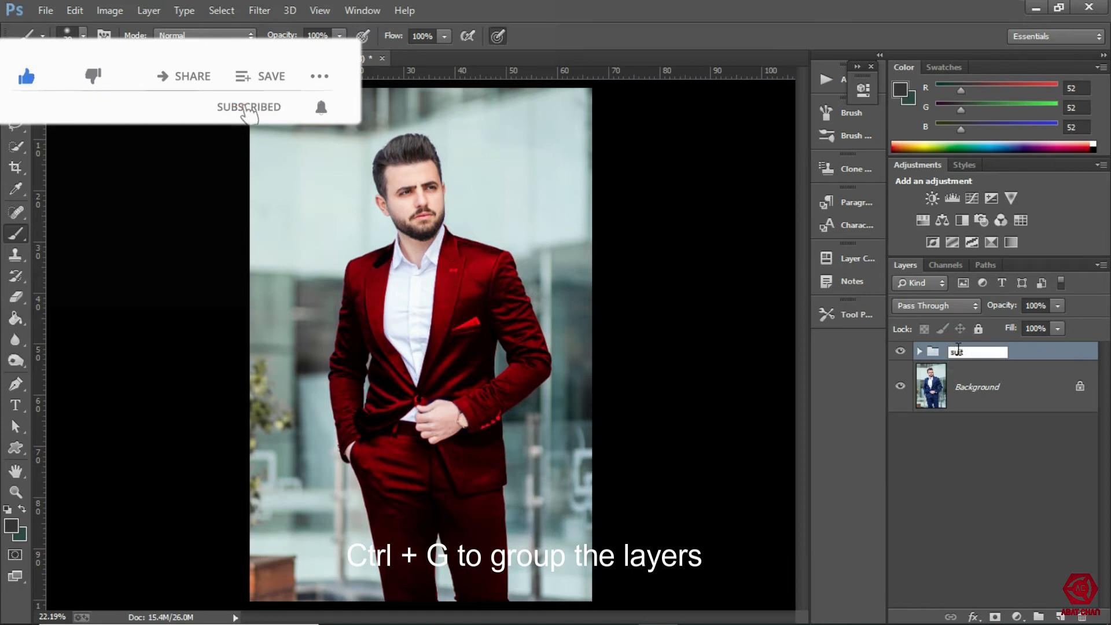
{"action": "type", "text": "suit"}
{"action": "key", "text": "Return"}
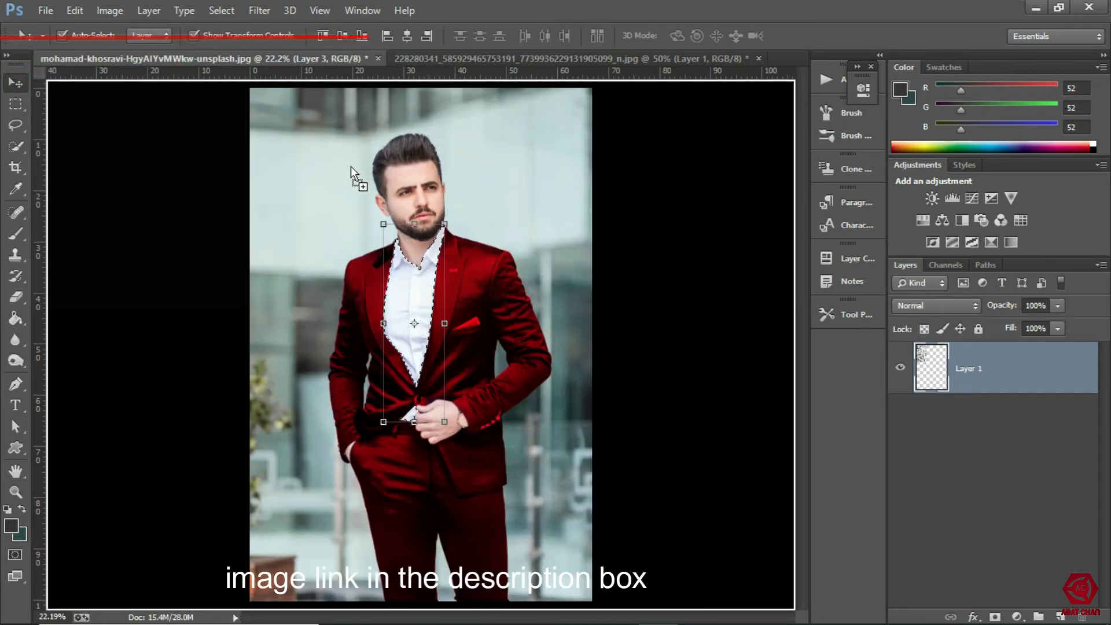
Bring the black-and-white swirl pattern into the portrait document as a new layer placed over the man's shirt.
{"action": "left_click_drag", "start_coordinate": [350, 166], "coordinate": [464, 436]}
{"action": "left_click", "coordinate": [998, 384]}
{"action": "key", "text": "ctrl+z"}
{"action": "key", "text": "ctrl+d"}
{"action": "left_click_drag", "start_coordinate": [328, 35], "coordinate": [226, 37]}
{"action": "key", "text": "ctrl+c"}
{"action": "key", "text": "ctrl+v"}
{"action": "left_click", "coordinate": [817, 36]}
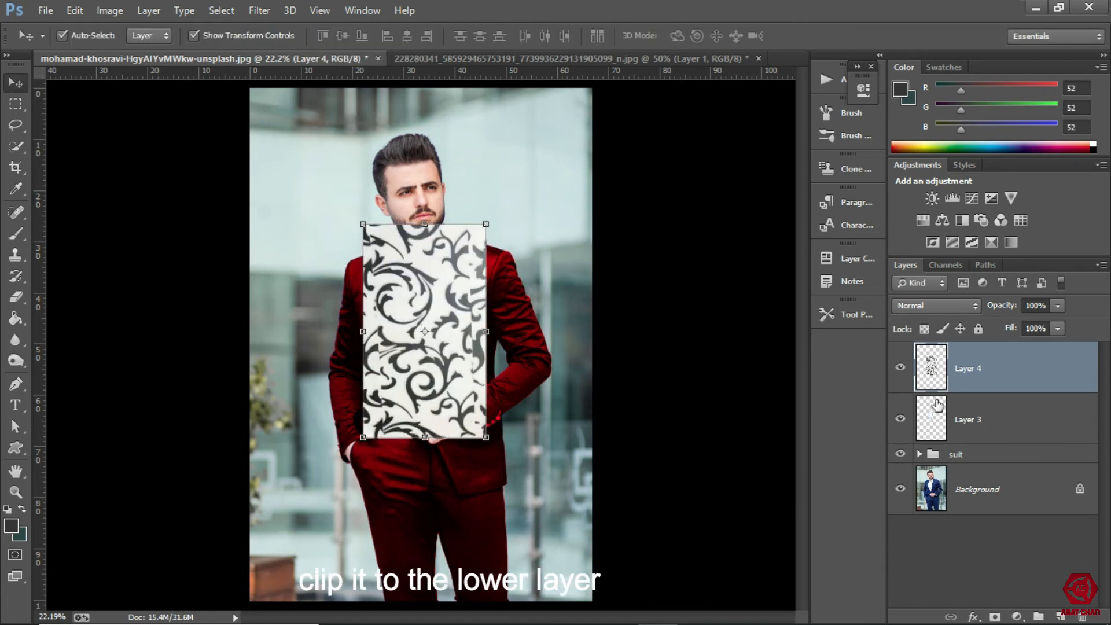
Clip the swirl pattern layer to the shirt layer below it and set its blending mode to Multiply.
{"action": "left_click", "coordinate": [1042, 393], "text": "alt"}
{"action": "left_click", "coordinate": [936, 305]}
{"action": "left_click", "coordinate": [918, 55]}
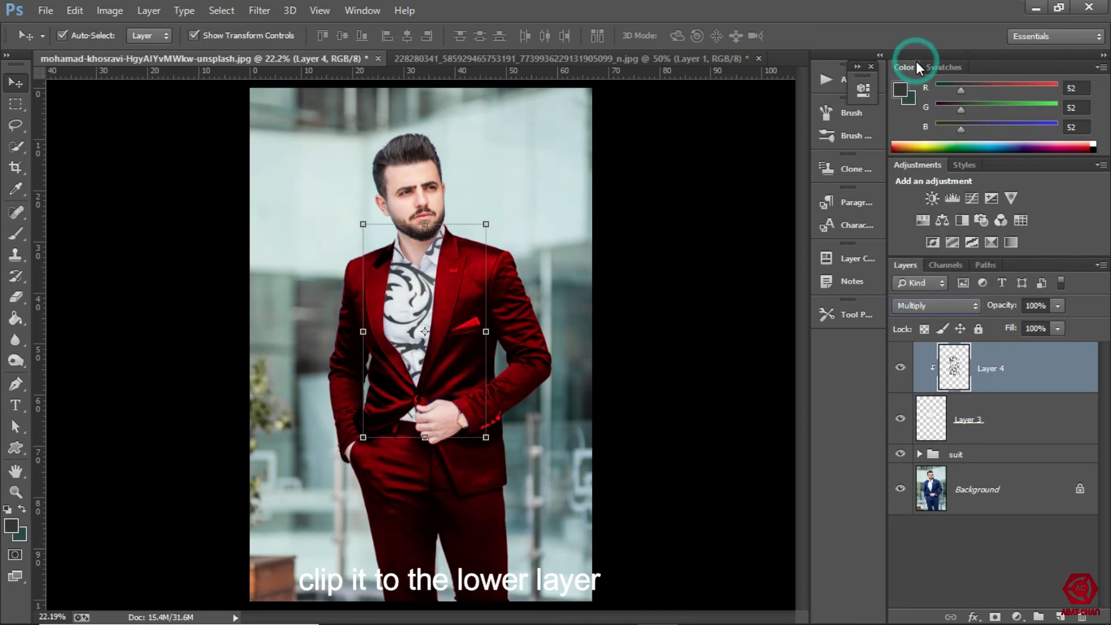
Deselect the layers and toggle everything above the Background off and on to compare with the original photo.
{"action": "left_click", "coordinate": [722, 191]}
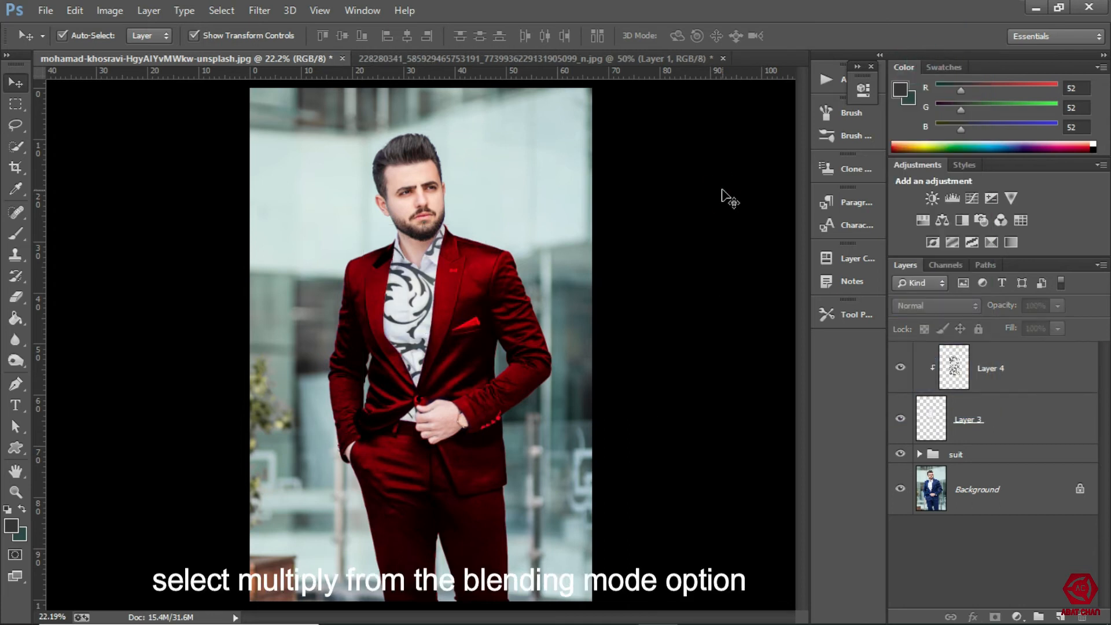
{"action": "left_click", "coordinate": [899, 491], "text": "alt"}
{"action": "left_click", "coordinate": [900, 492], "text": "alt"}
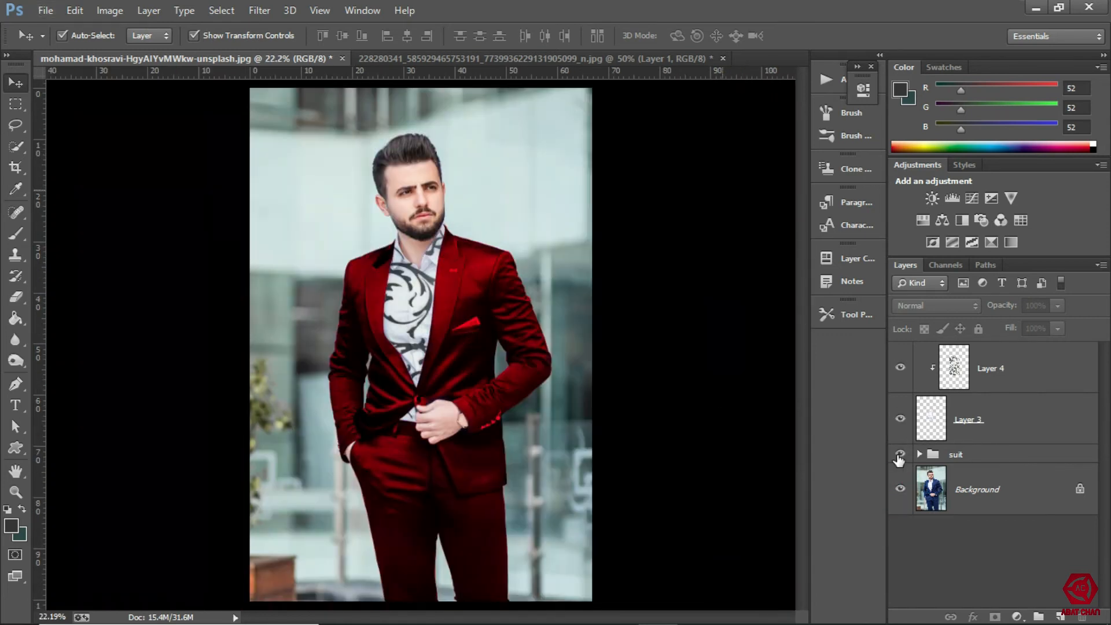
Convert the suit group's Layer 1, Color Fill 1 and both Curves layers together into one smart object.
{"action": "left_click", "coordinate": [915, 456]}
{"action": "left_click", "coordinate": [919, 455]}
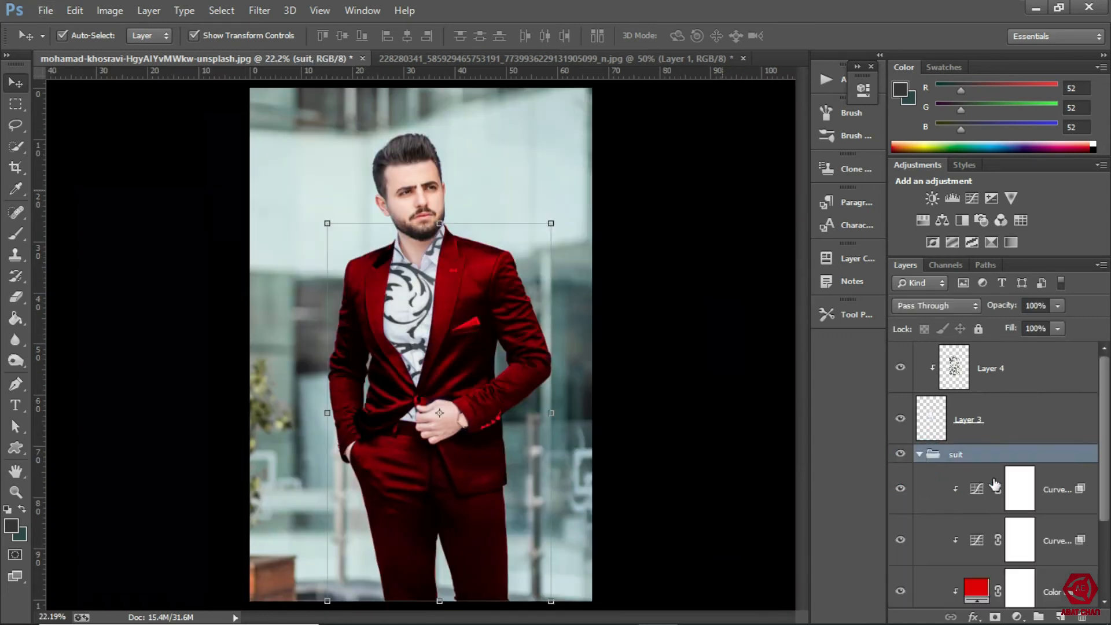
{"action": "scroll", "coordinate": [994, 486], "scroll_direction": "down", "scroll_amount": 2}
{"action": "left_click", "coordinate": [1018, 590]}
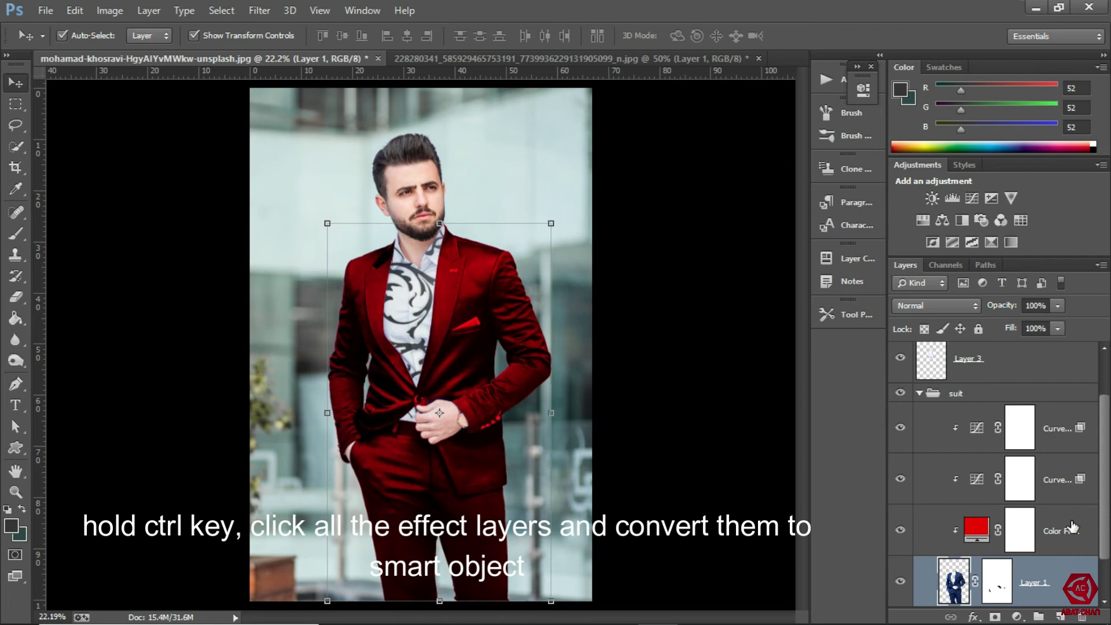
{"action": "left_click", "coordinate": [1091, 523], "text": "ctrl"}
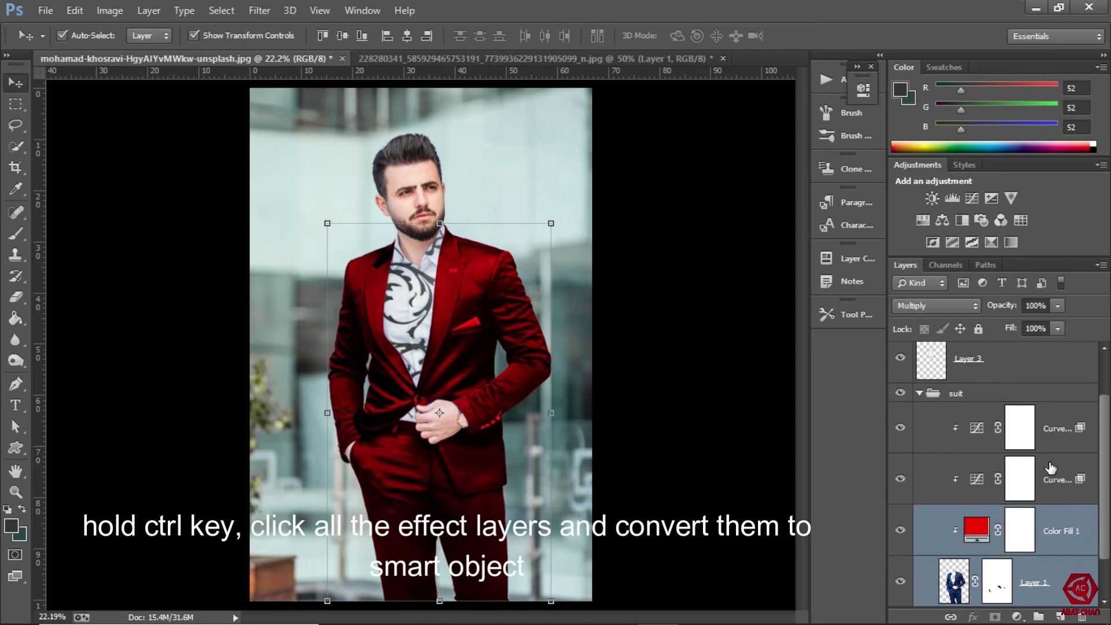
{"action": "left_click", "coordinate": [1050, 463], "text": "ctrl"}
{"action": "left_click", "coordinate": [1050, 420], "text": "ctrl"}
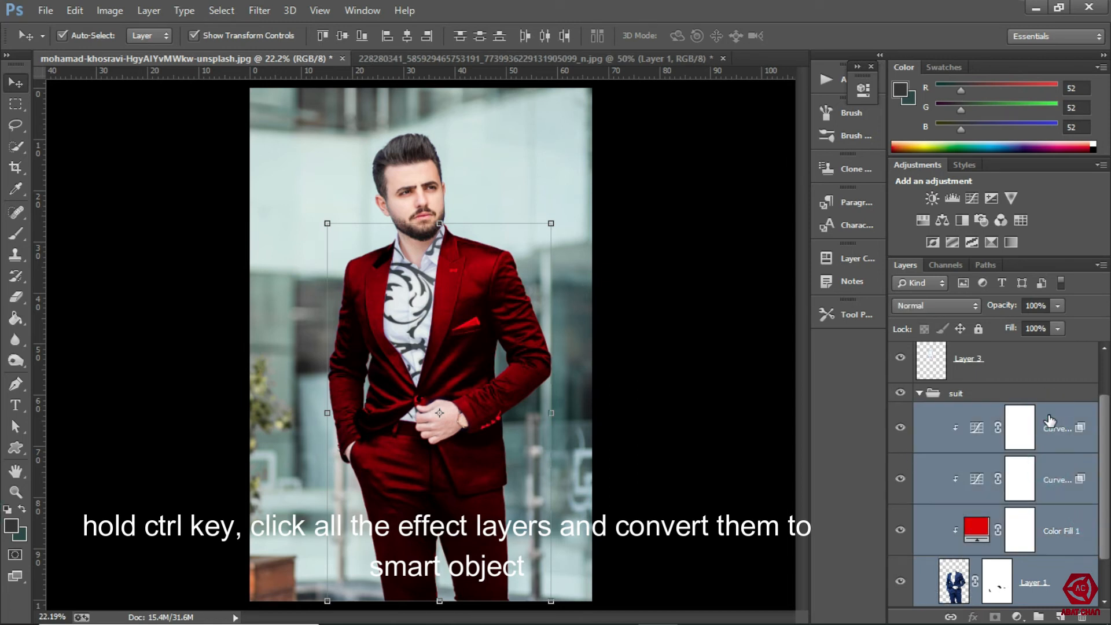
{"action": "right_click", "coordinate": [1049, 417]}
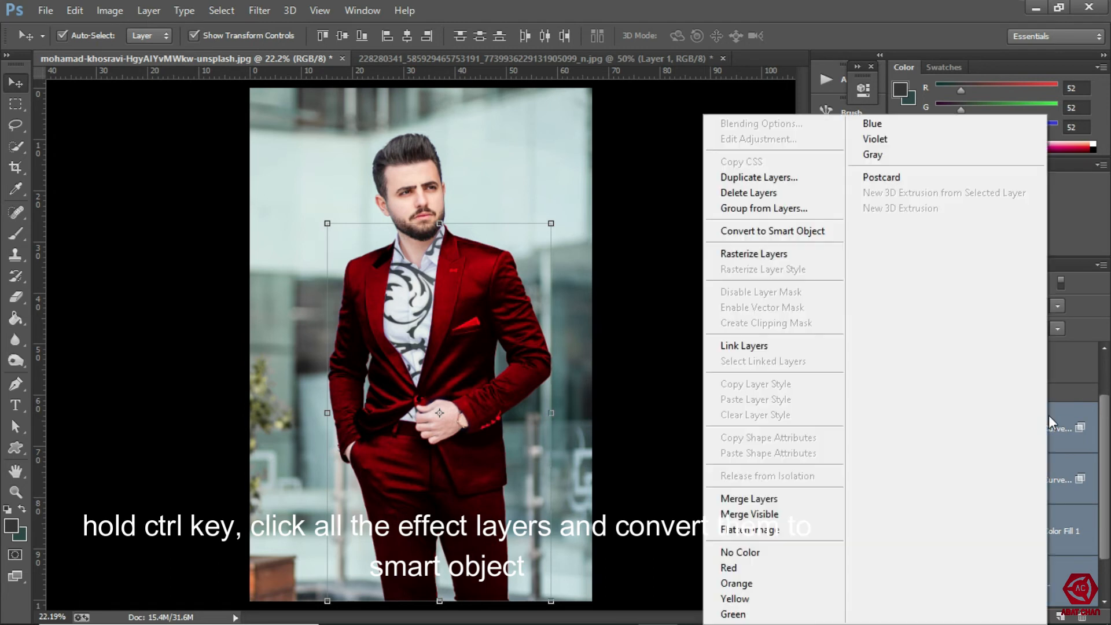
{"action": "left_click", "coordinate": [796, 226]}
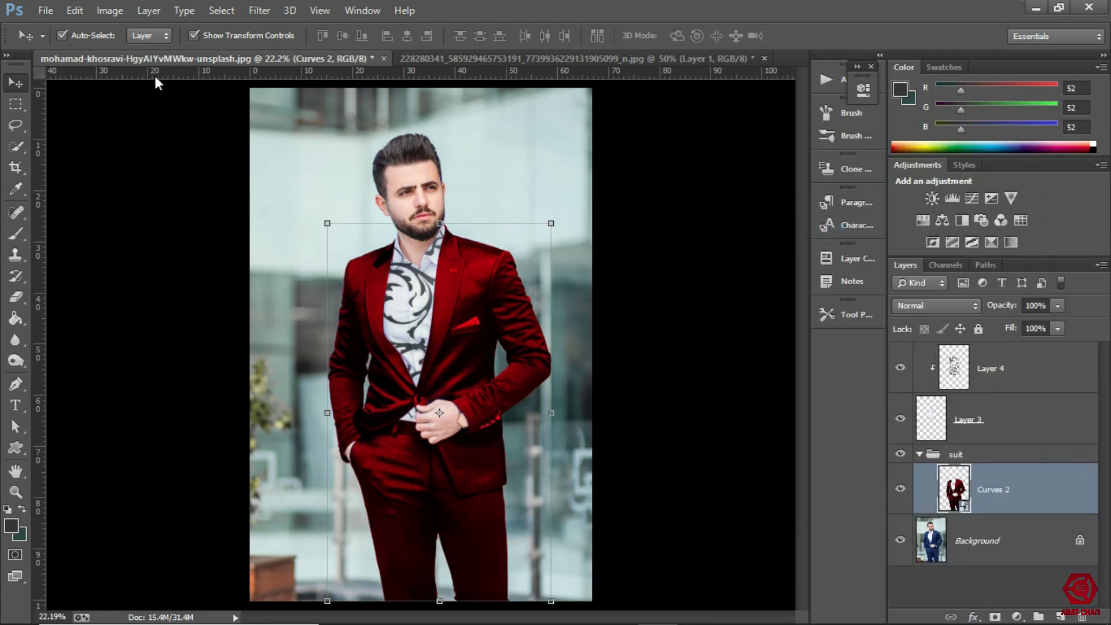
Apply a Gaussian Blur with a radius of 2 pixels to the suit smart object and toggle its smart filters to compare.
{"action": "left_click", "coordinate": [259, 10]}
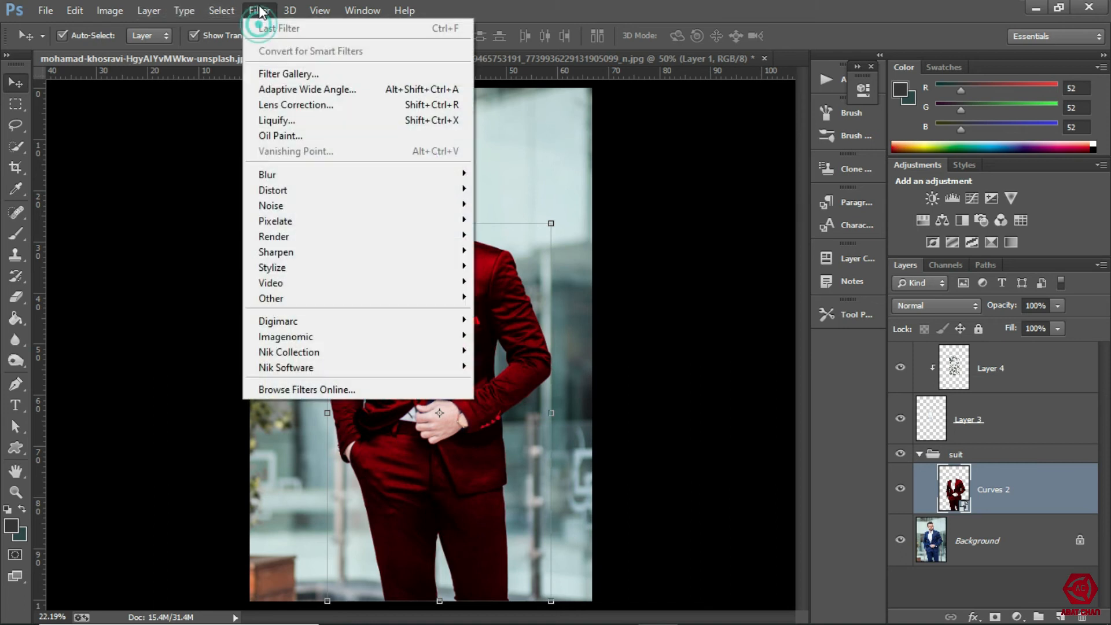
{"action": "mouse_move", "coordinate": [447, 173]}
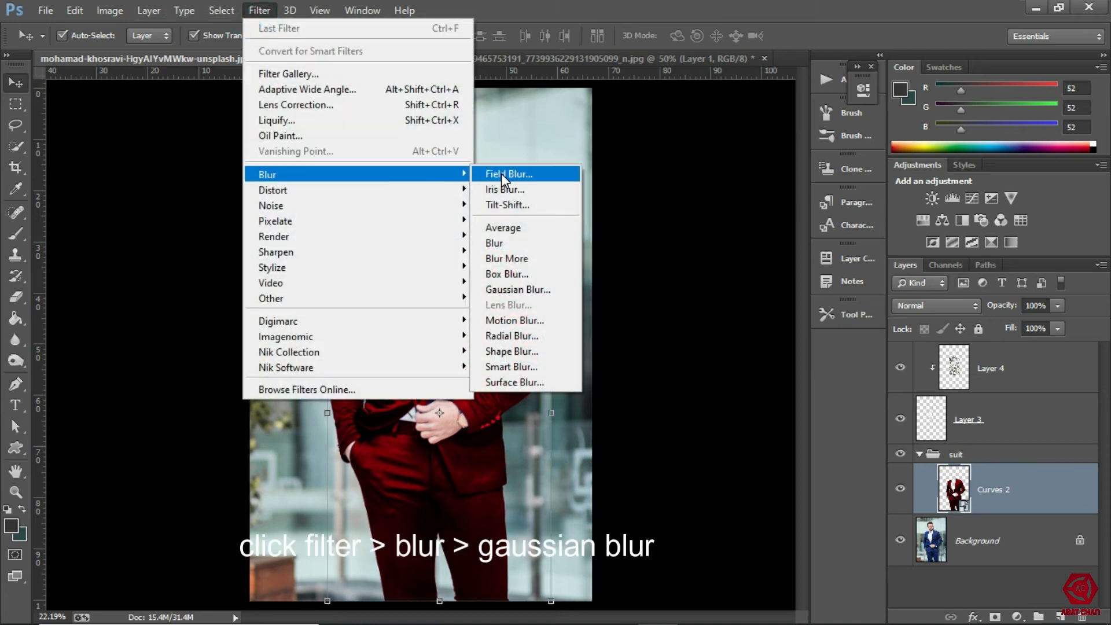
{"action": "left_click", "coordinate": [532, 289]}
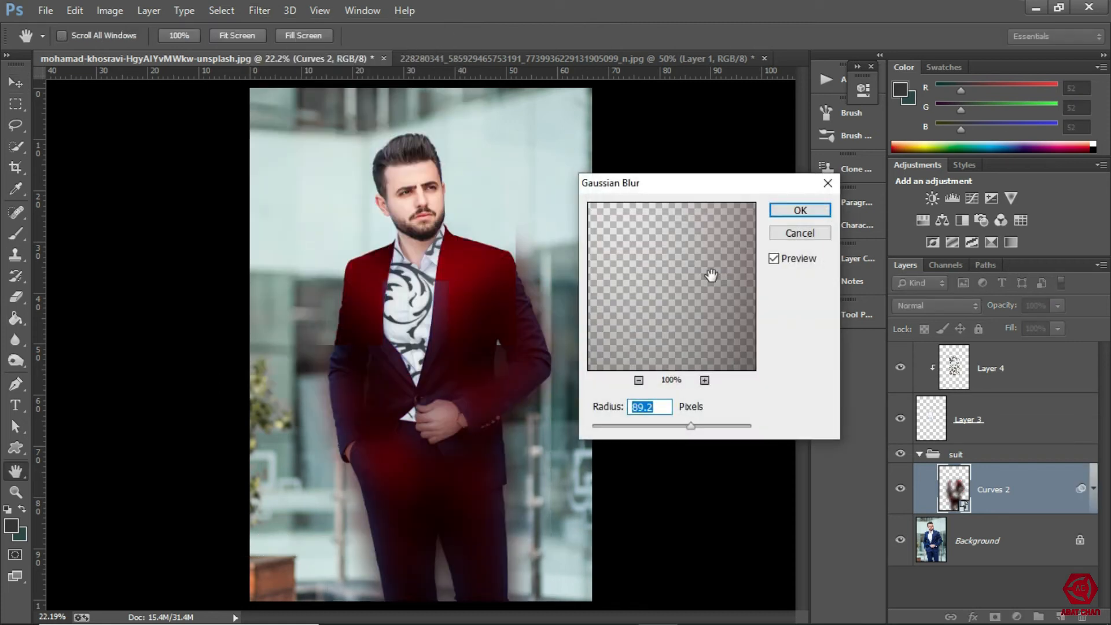
{"action": "left_click_drag", "start_coordinate": [690, 428], "coordinate": [633, 426]}
{"action": "double_click", "coordinate": [664, 405]}
{"action": "type", "text": "2"}
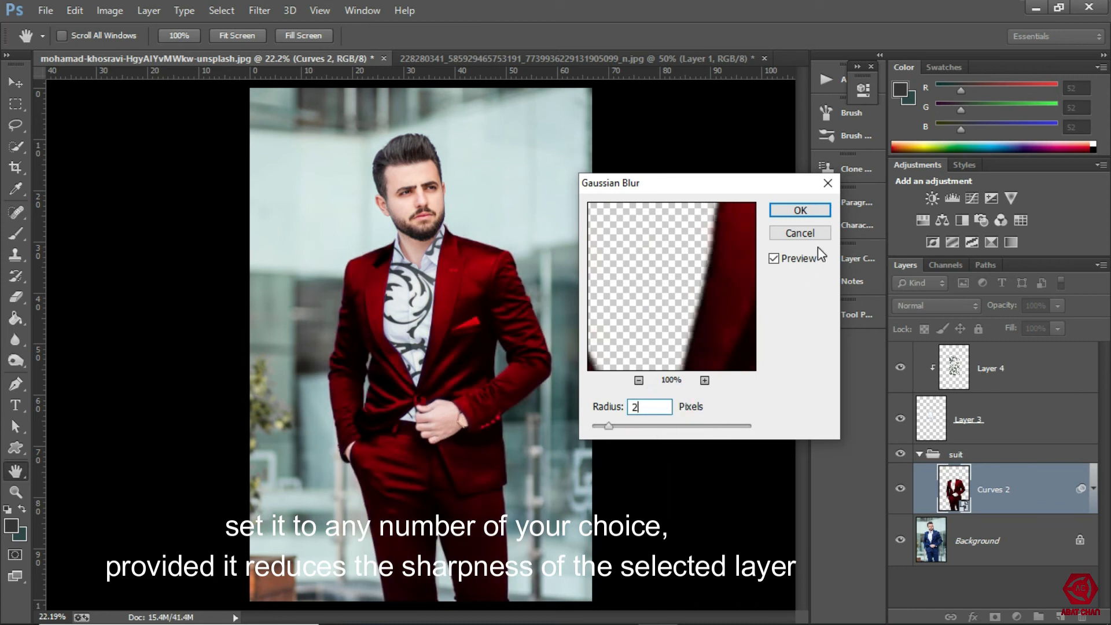
{"action": "left_click", "coordinate": [800, 210]}
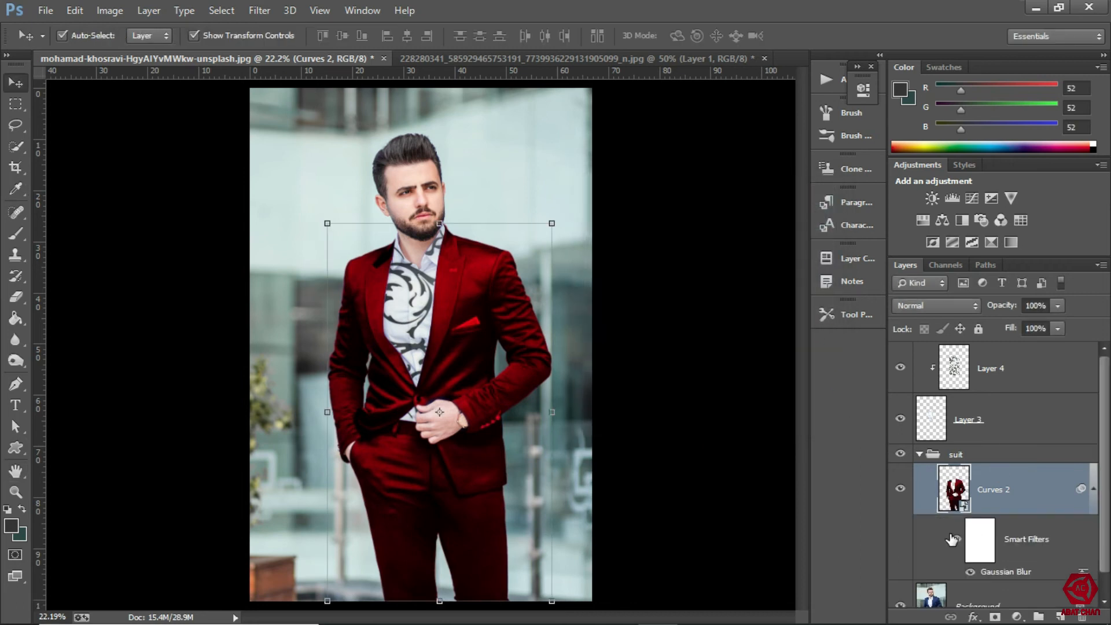
{"action": "left_click", "coordinate": [955, 540]}
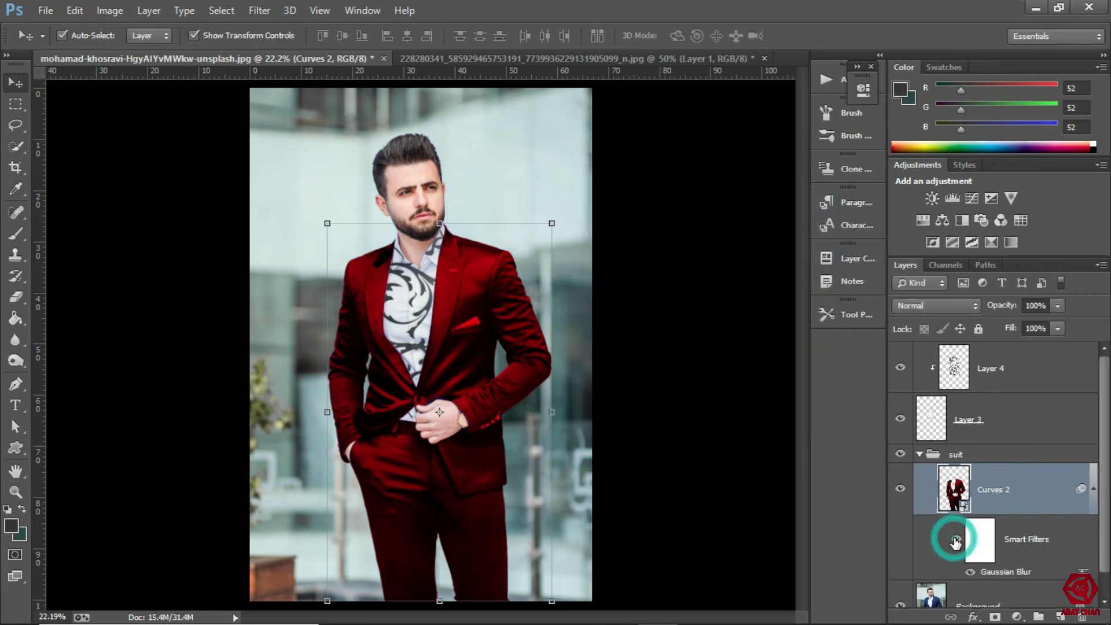